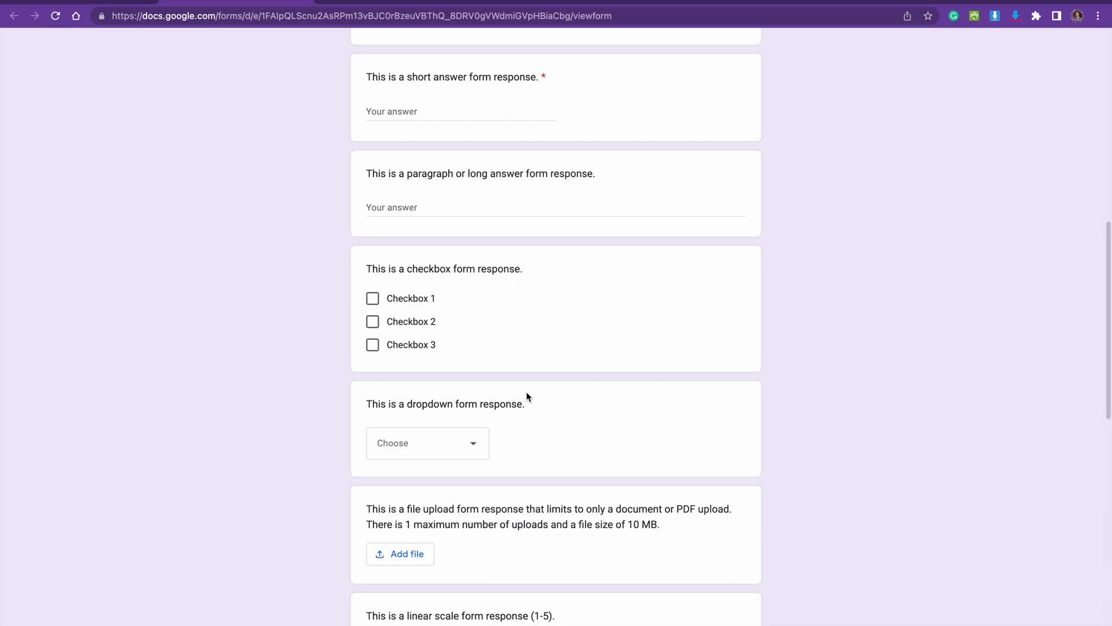
Examine the response types in the published survey form and continue to its next section.
scroll(527, 393, down, 1)
scroll(554, 448, down, 7)
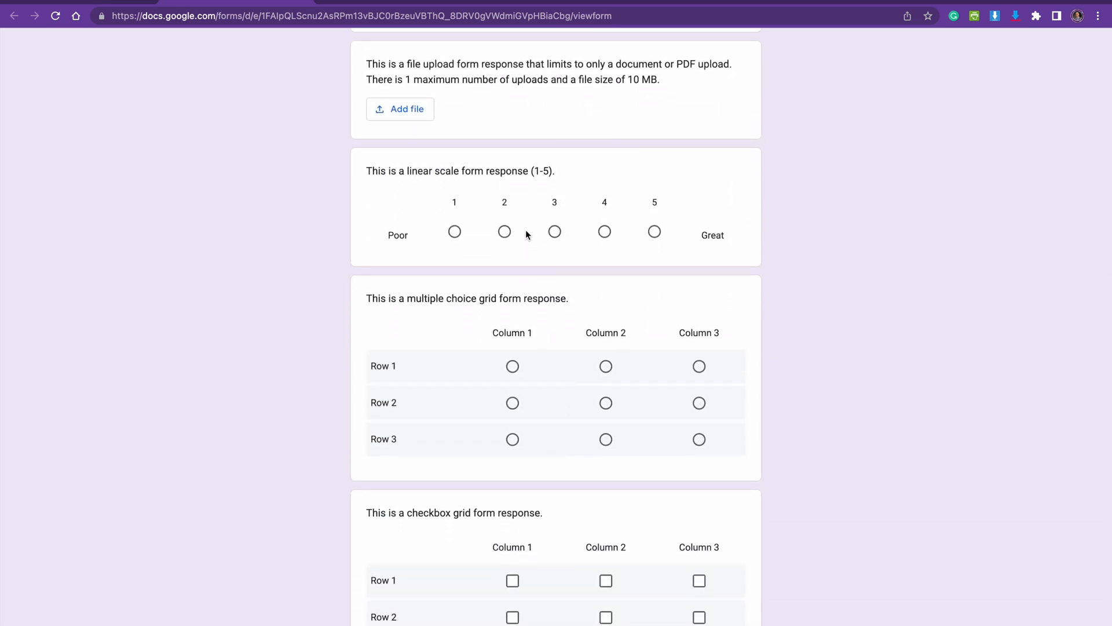
scroll(549, 380, down, 6)
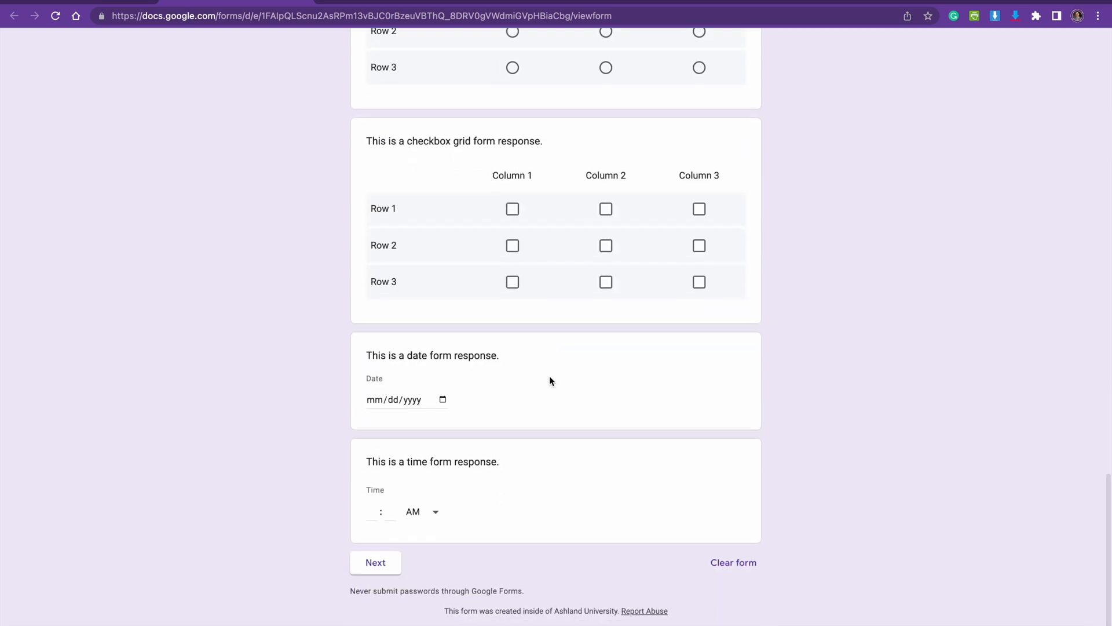
click(373, 573)
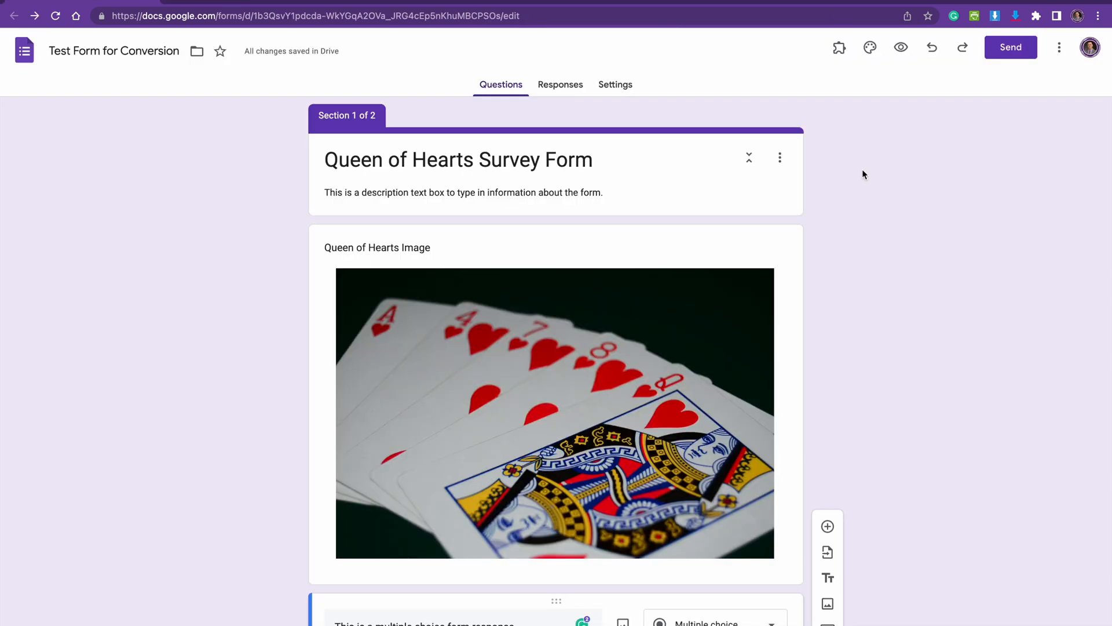
Examine the Queen of Hearts image and the multiple choice and short answer questions in the form editor.
scroll(862, 169, down, 3)
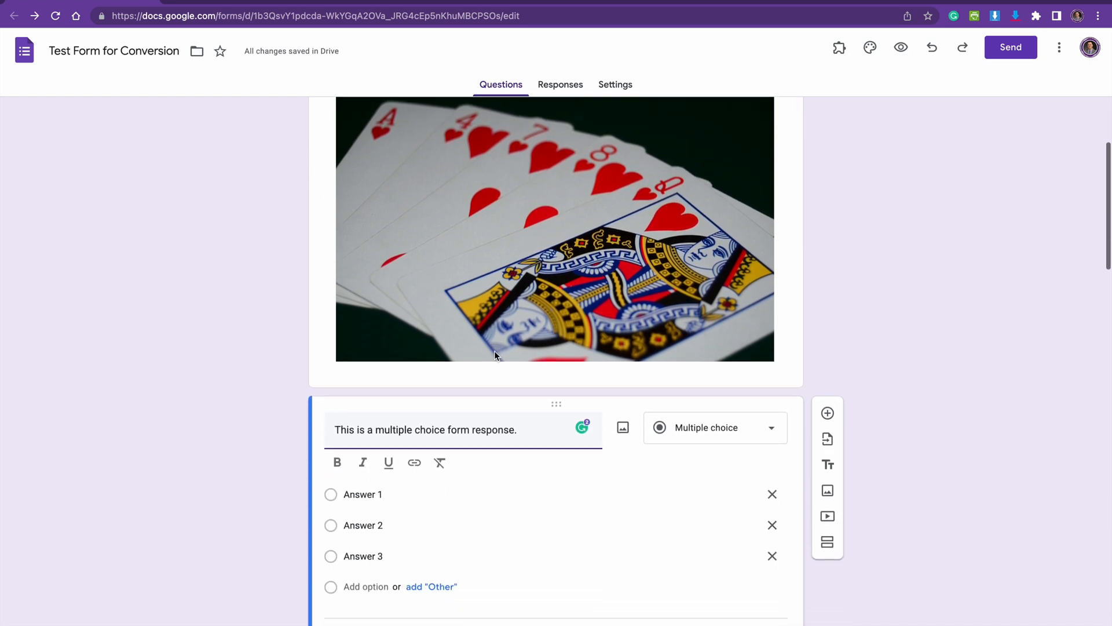
triple_click(413, 430)
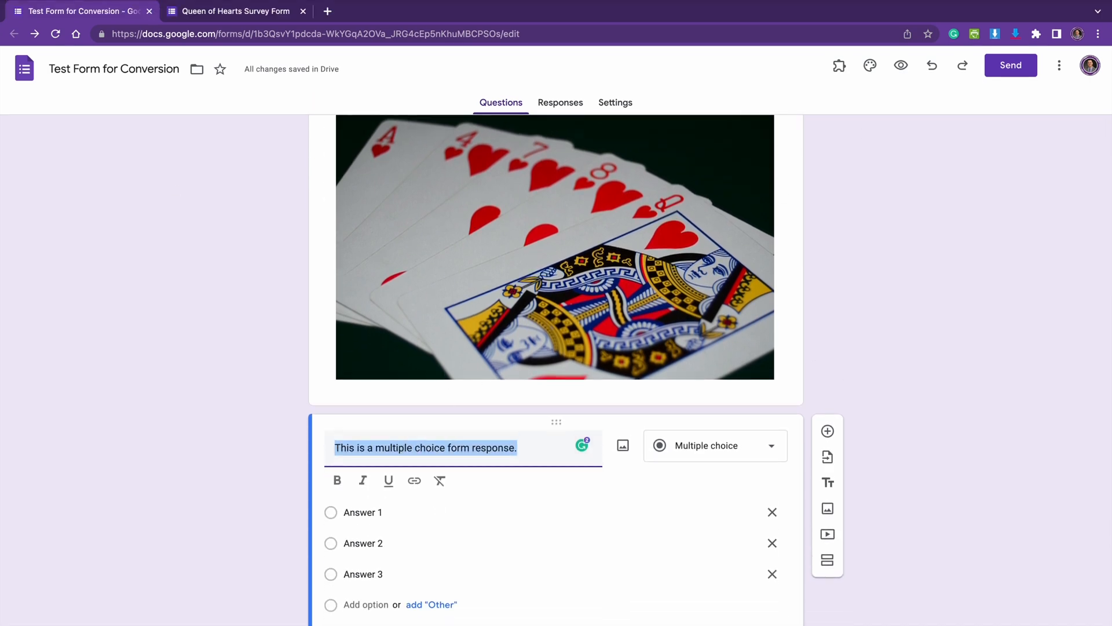
click(112, 0)
click(133, 41)
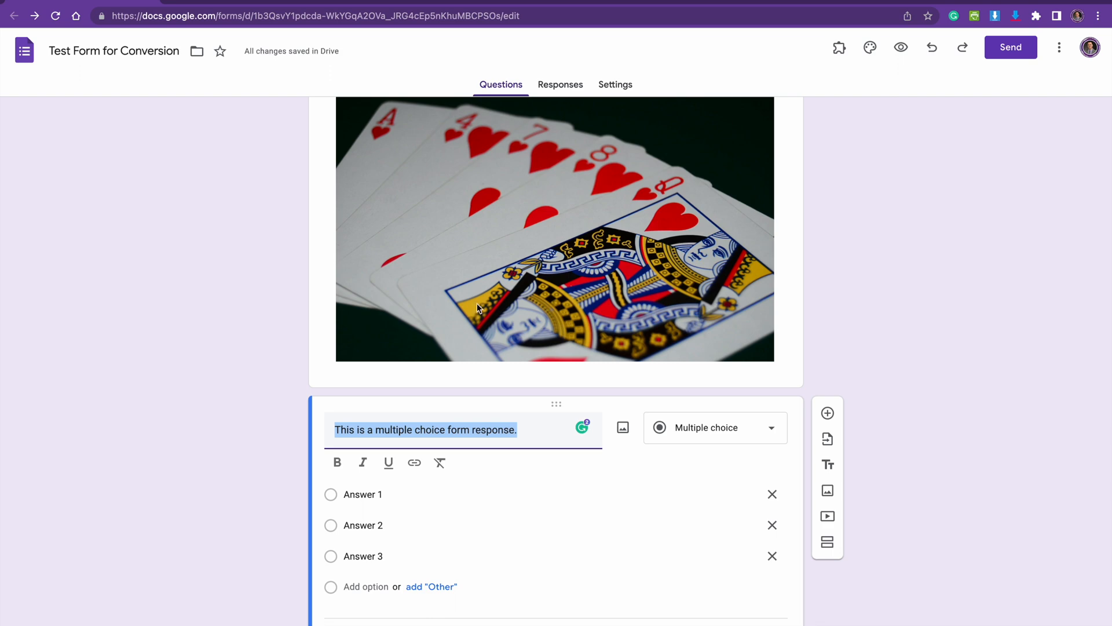
click(916, 432)
scroll(915, 432, down, 5)
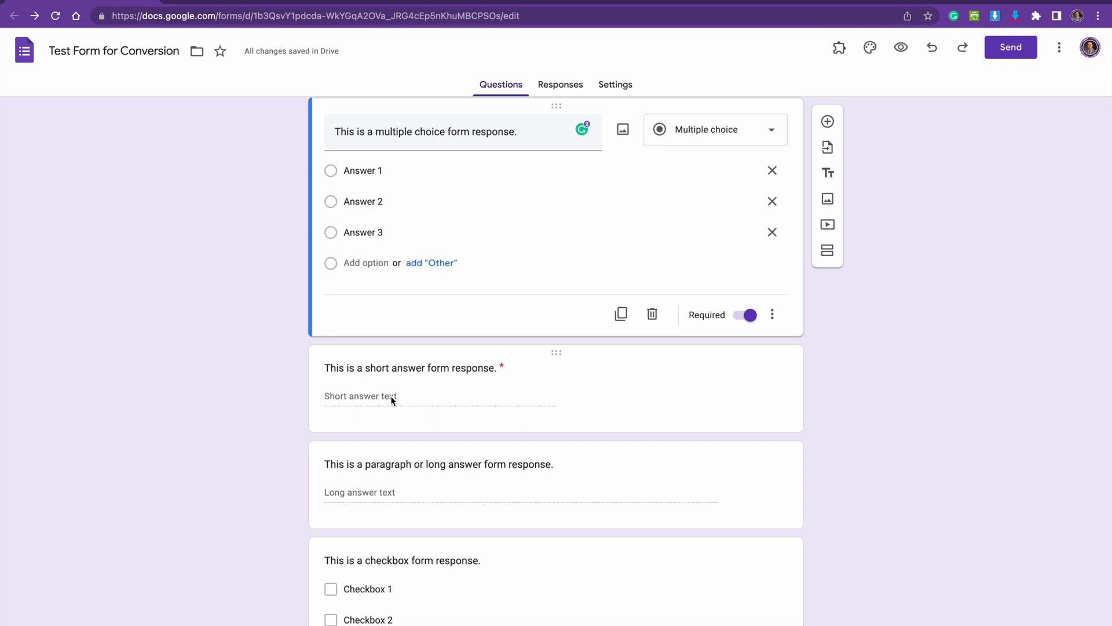
Open the print version of the Google form and set its destination to Save as PDF.
click(1060, 49)
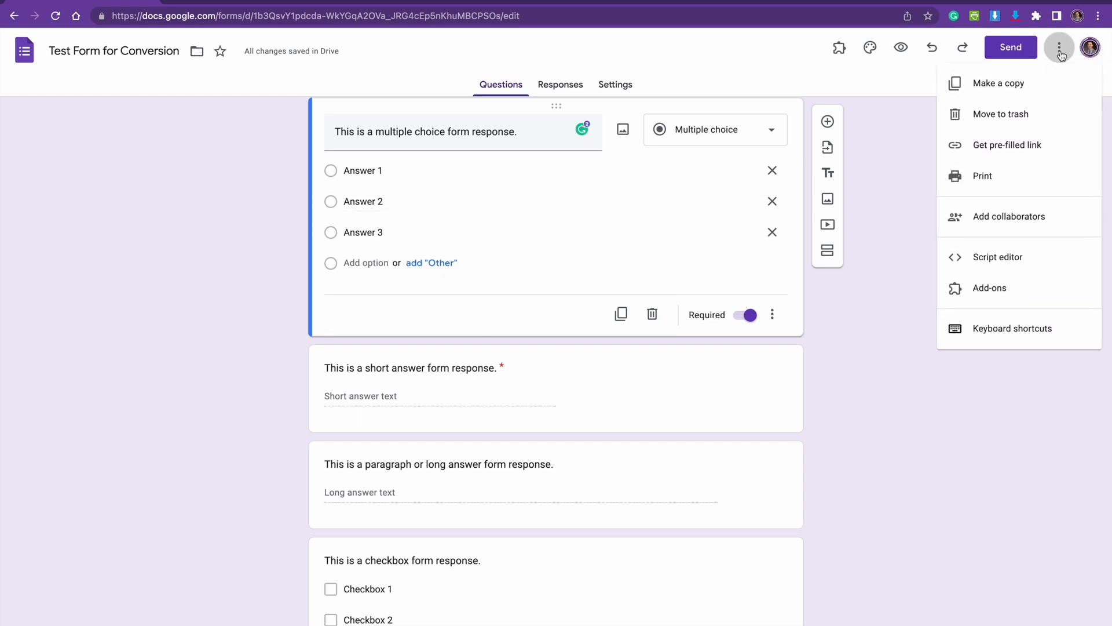
click(989, 179)
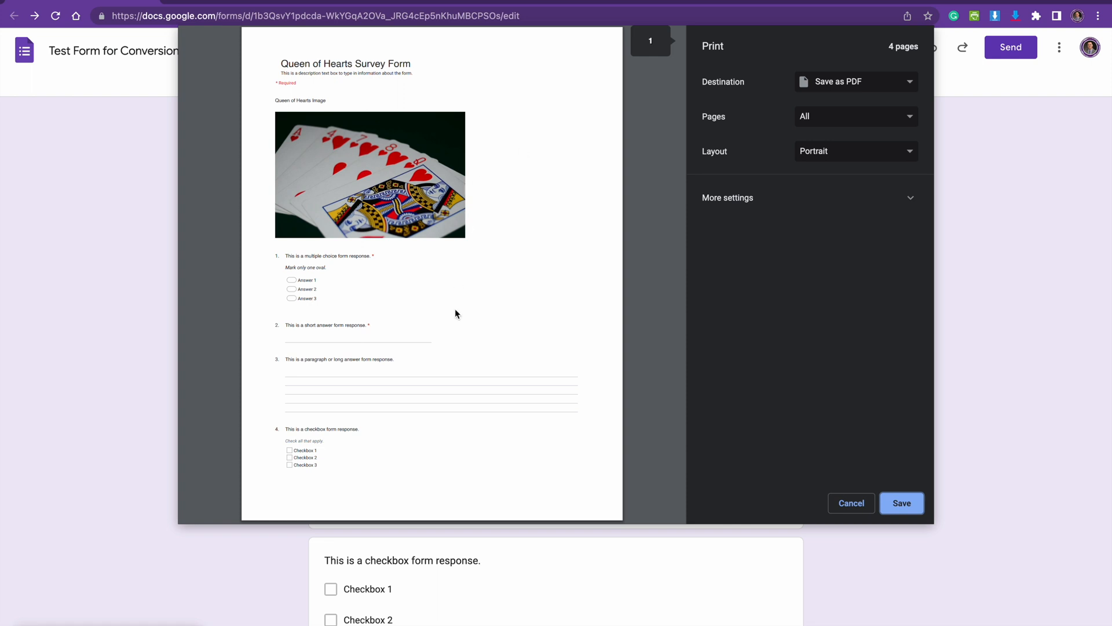
scroll(455, 314, down, 1)
click(828, 84)
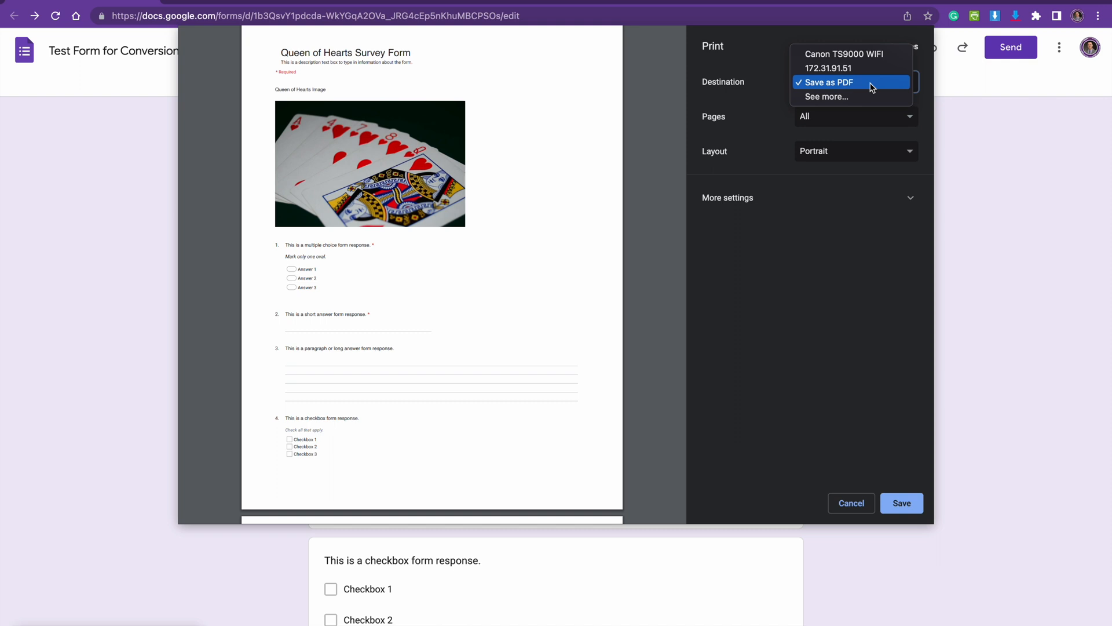
click(840, 86)
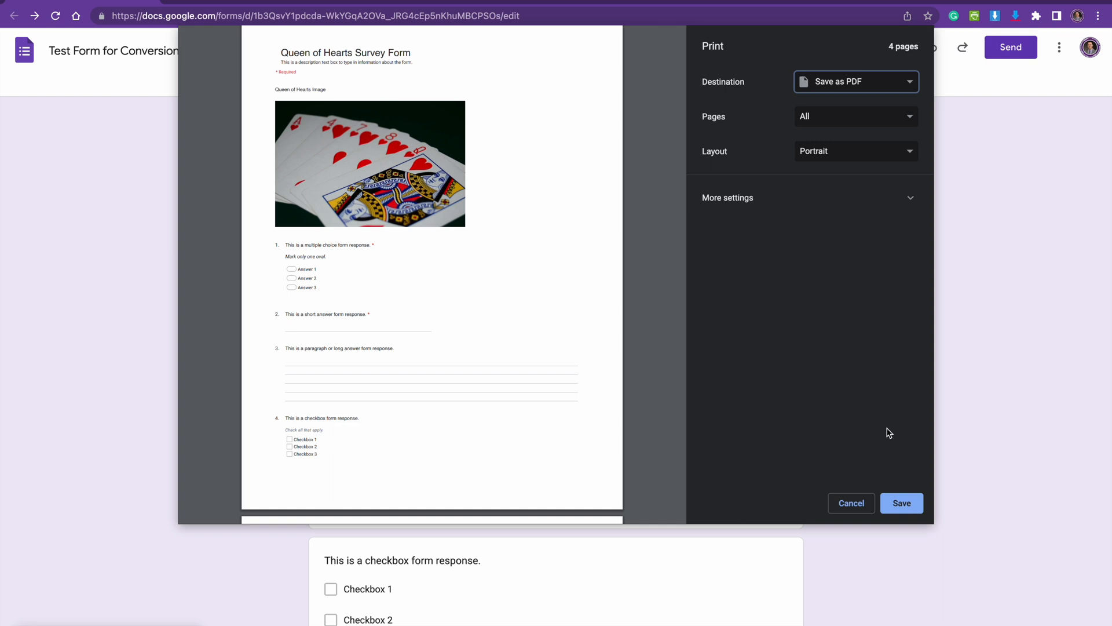
click(840, 87)
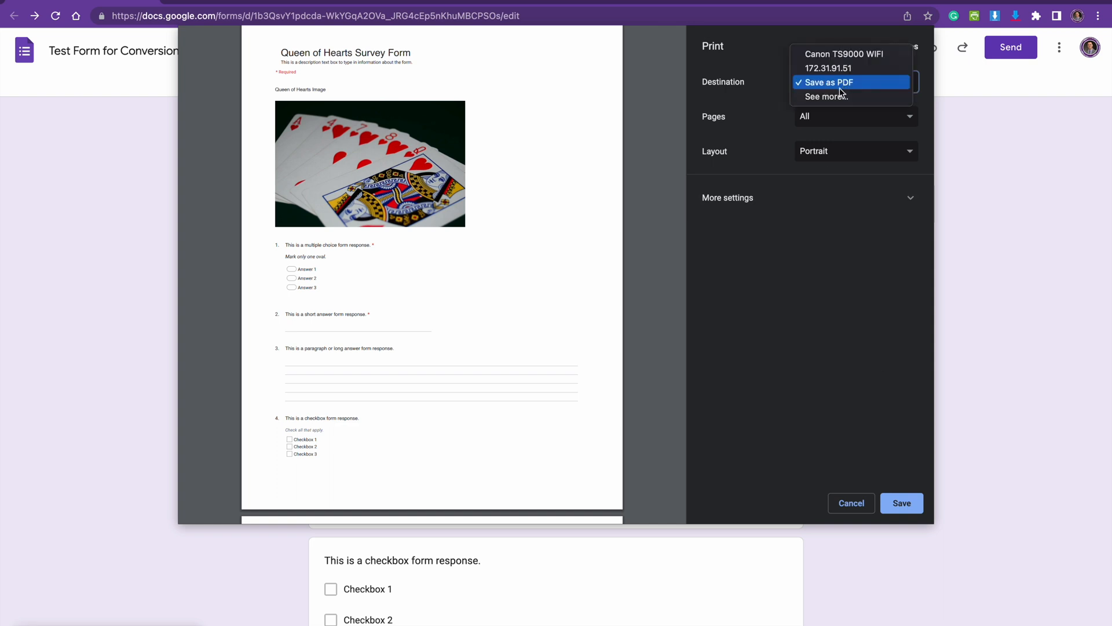
click(832, 86)
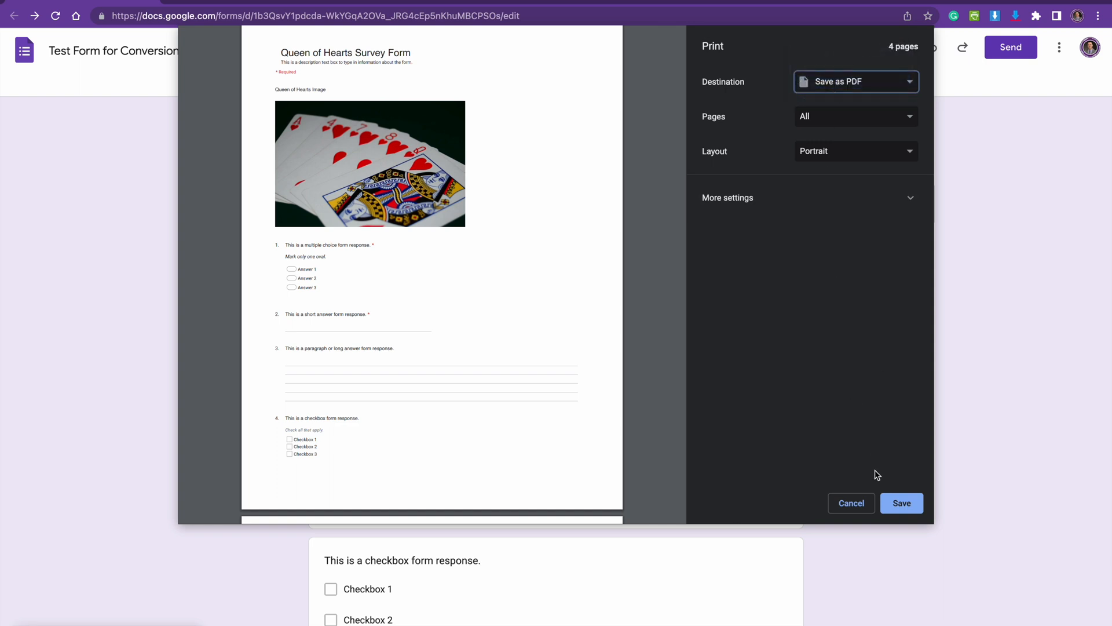
Save the form's PDF to the Desktop, keeping the suggested Test Form for Conversion file name.
click(904, 503)
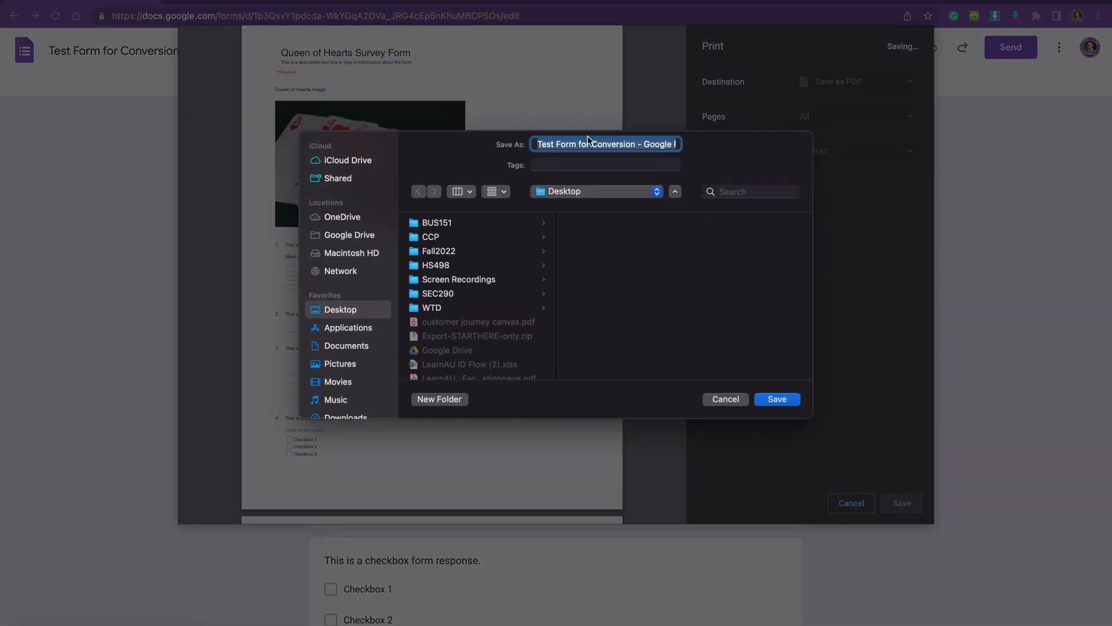
click(626, 146)
click(545, 146)
drag(544, 146, 703, 151)
click(785, 404)
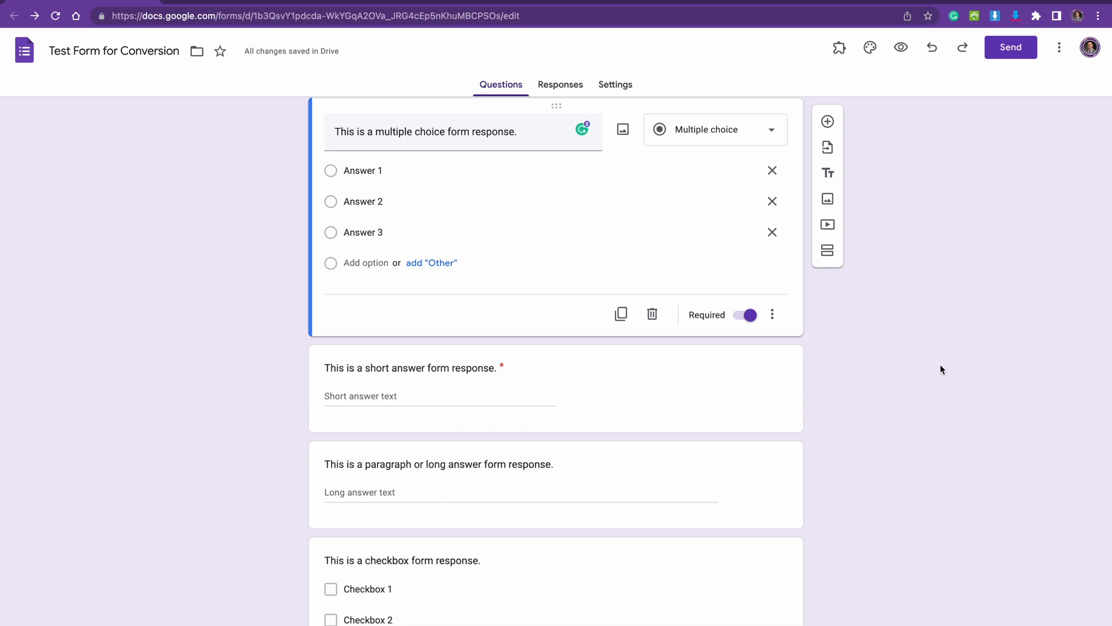
Look through the form's remaining questions down to the checkbox grid and switch to OneDrive.
scroll(388, 397, down, 5)
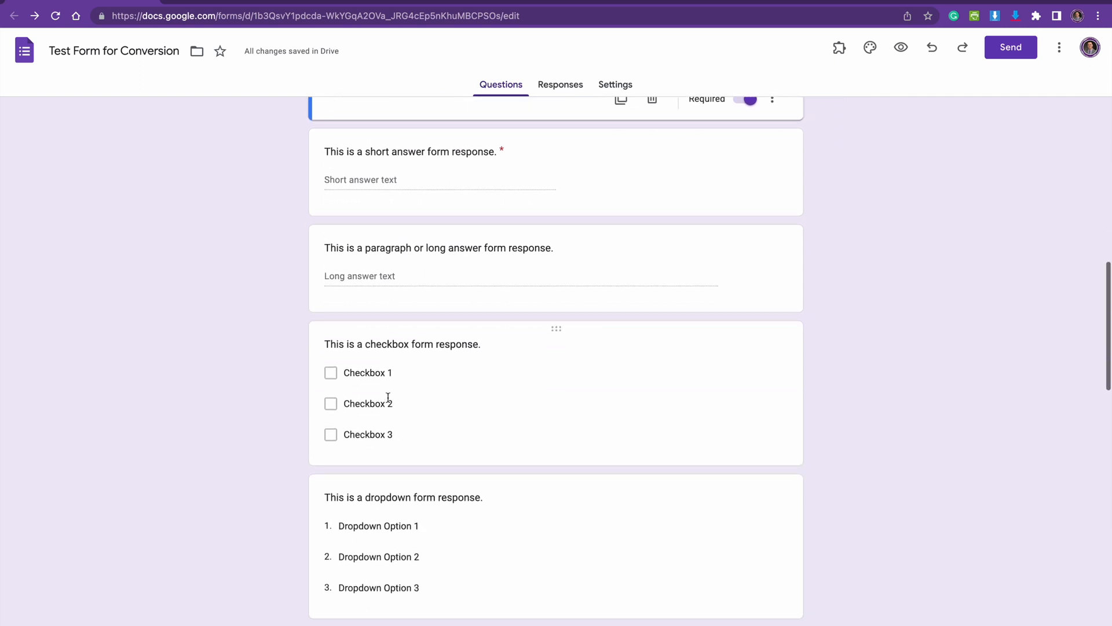
scroll(387, 397, down, 10)
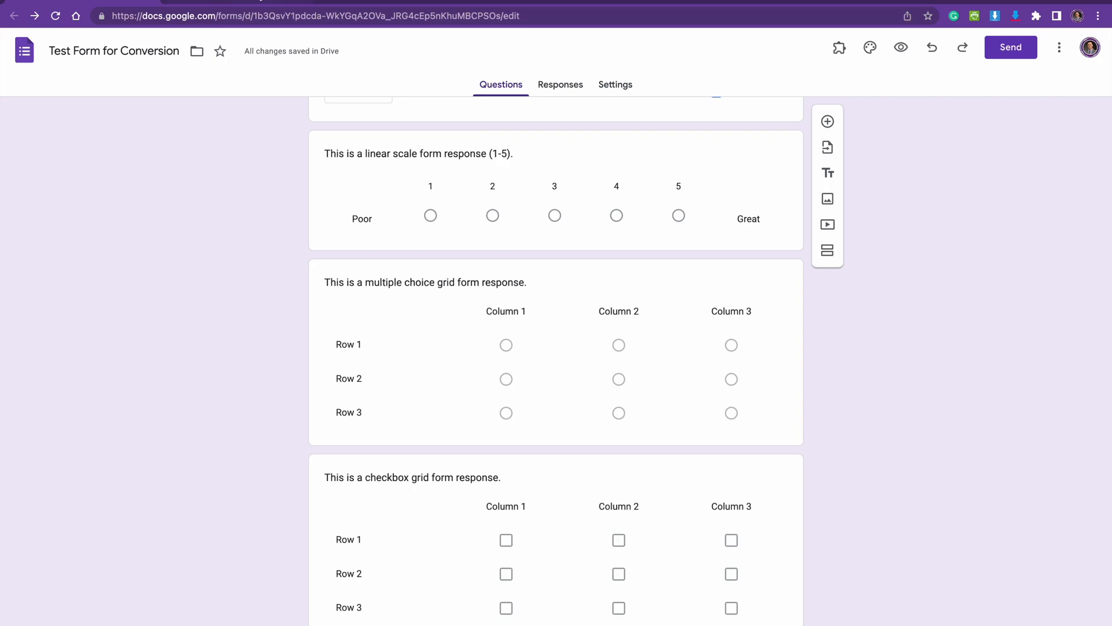
click(313, 1)
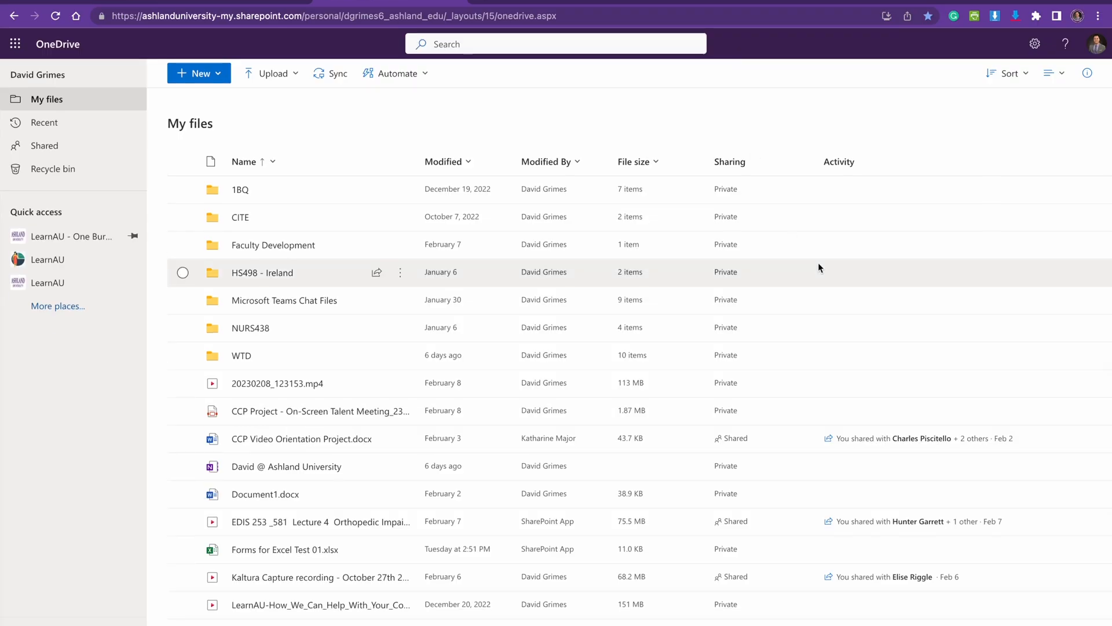
Browse the full list of Microsoft 365 apps and open Microsoft Forms.
click(17, 51)
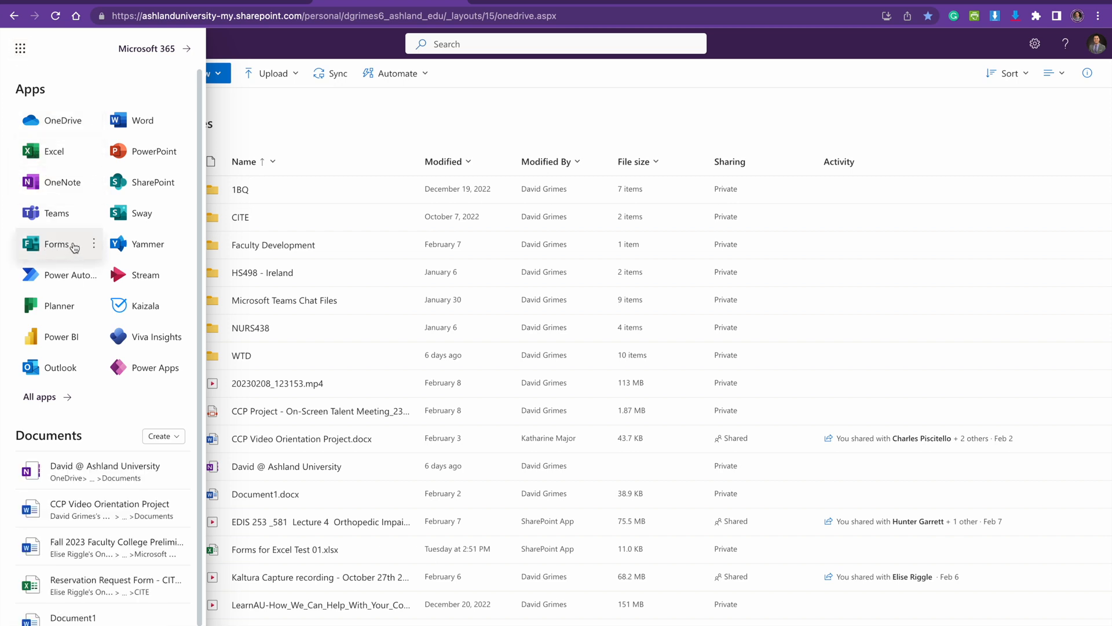
click(41, 400)
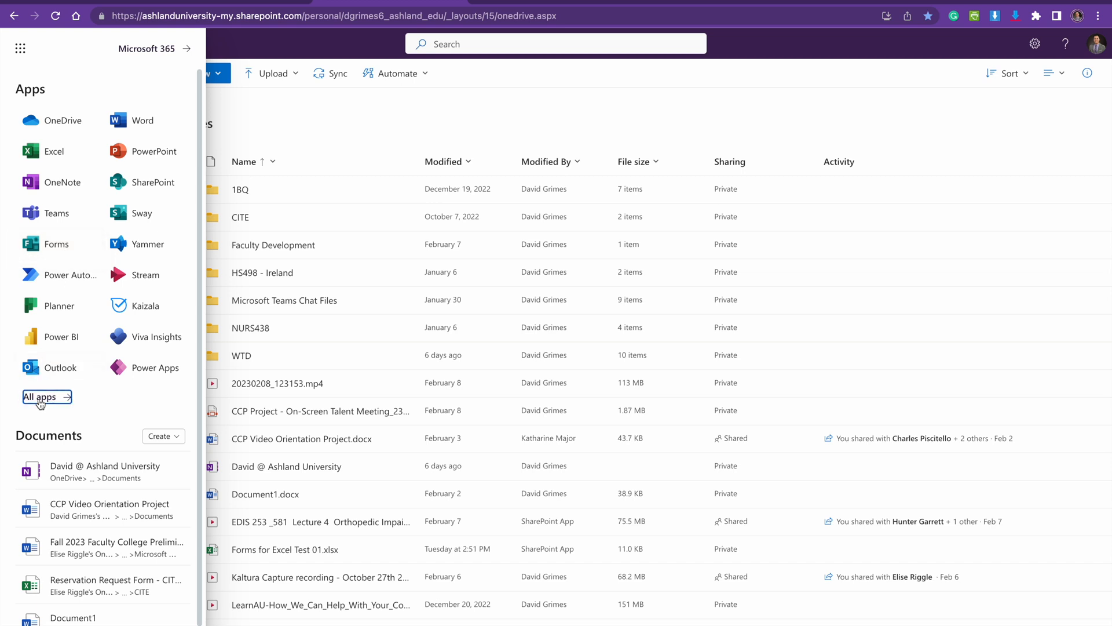
scroll(73, 289, down, 1)
scroll(73, 289, down, 2)
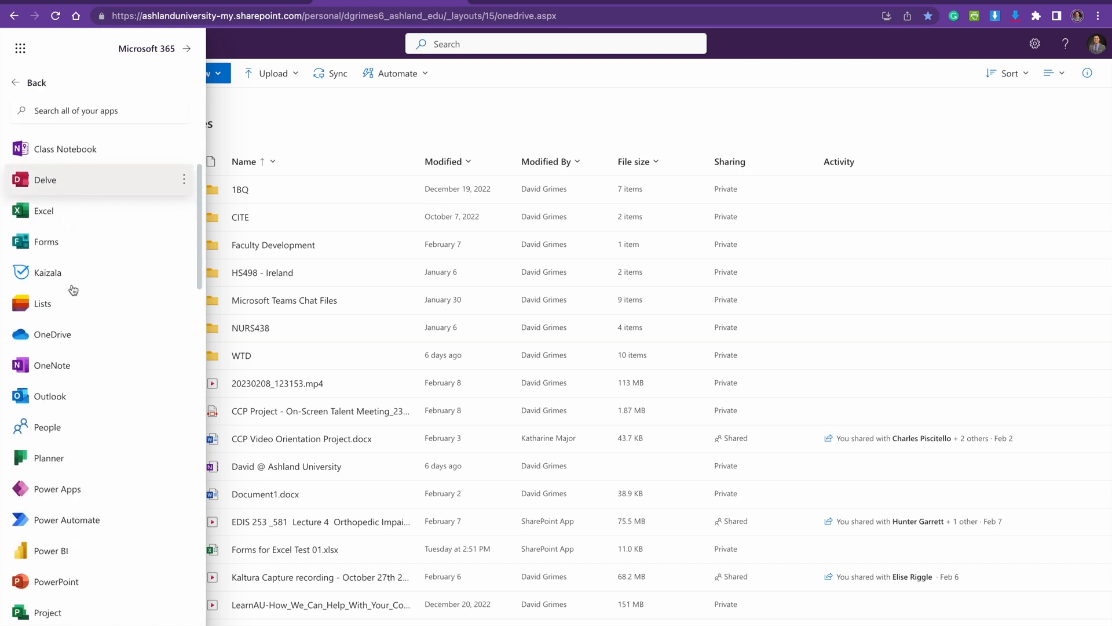
scroll(73, 291, down, 2)
scroll(73, 344, down, 6)
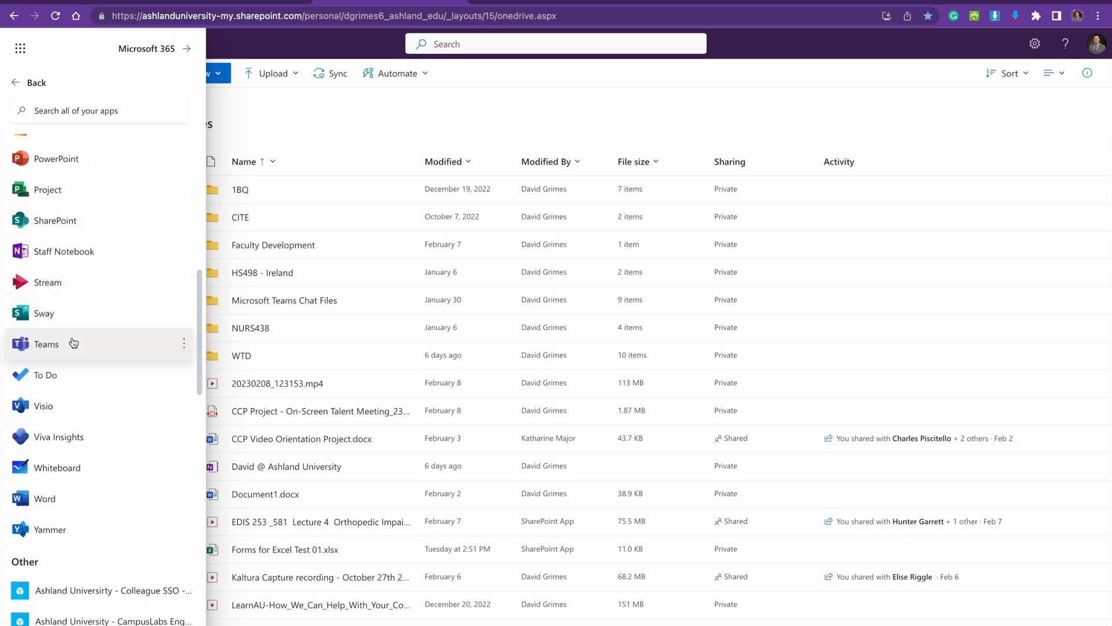
scroll(87, 432, up, 6)
scroll(87, 432, up, 3)
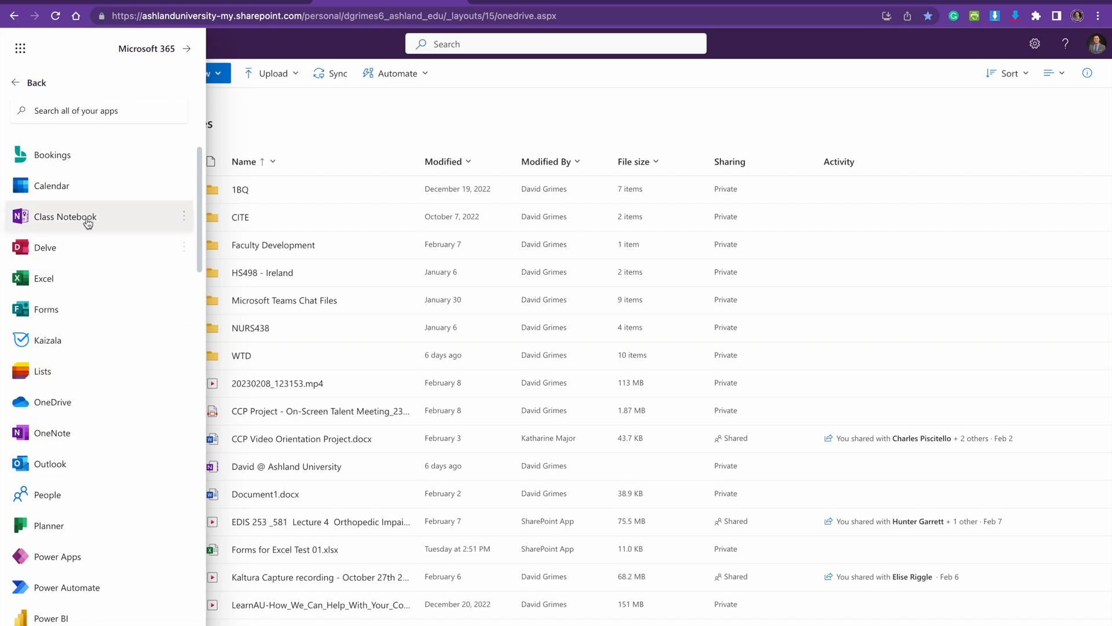
click(41, 310)
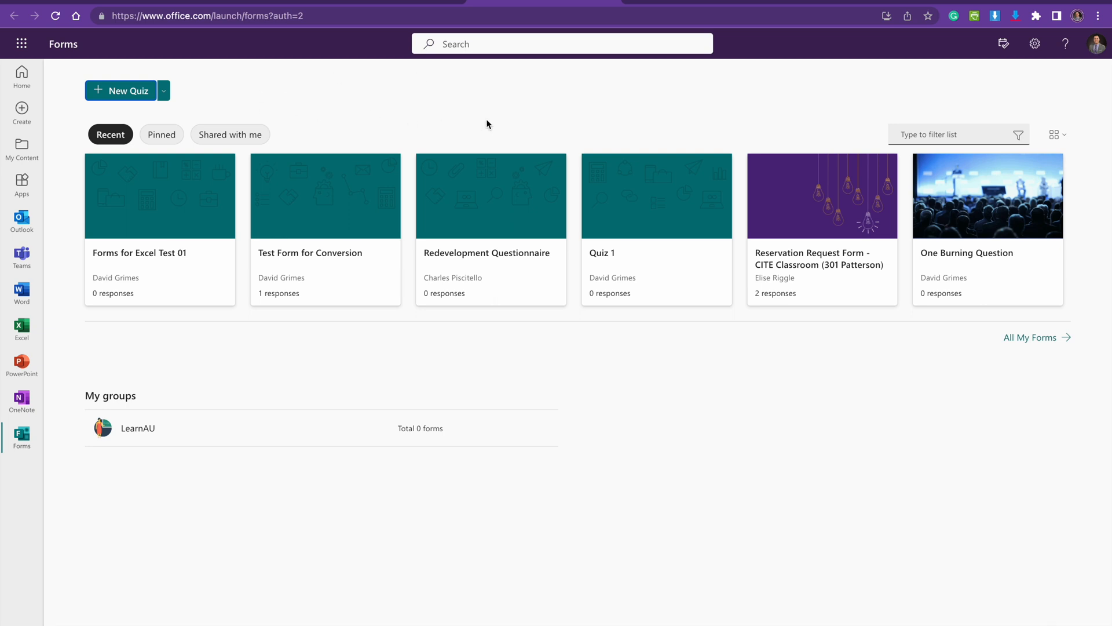
click(1028, 342)
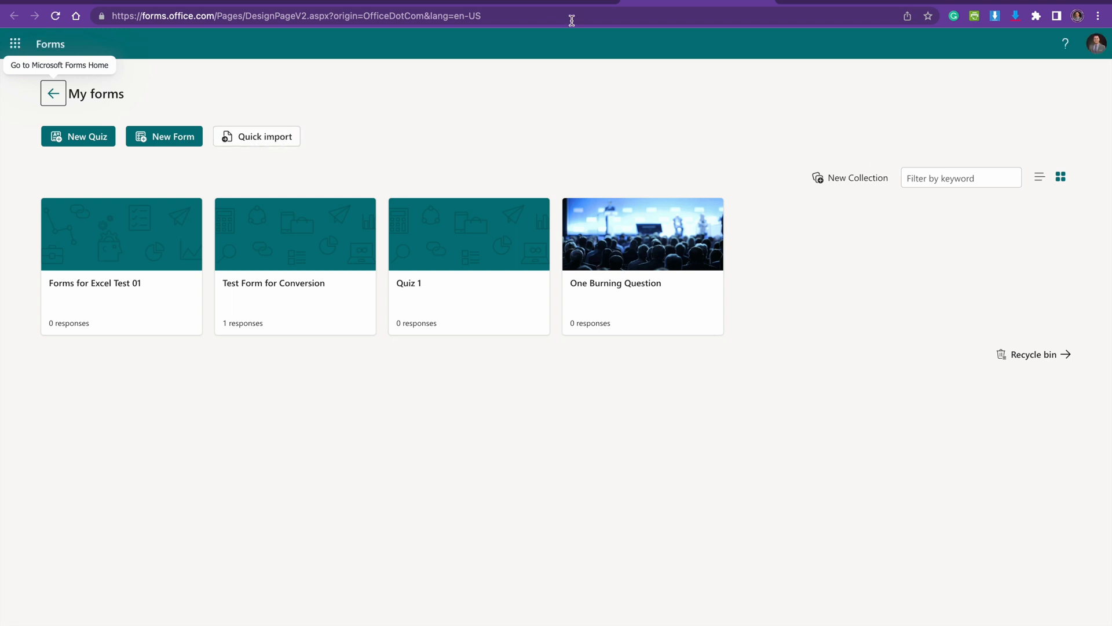
click(551, 3)
click(164, 91)
click(315, 110)
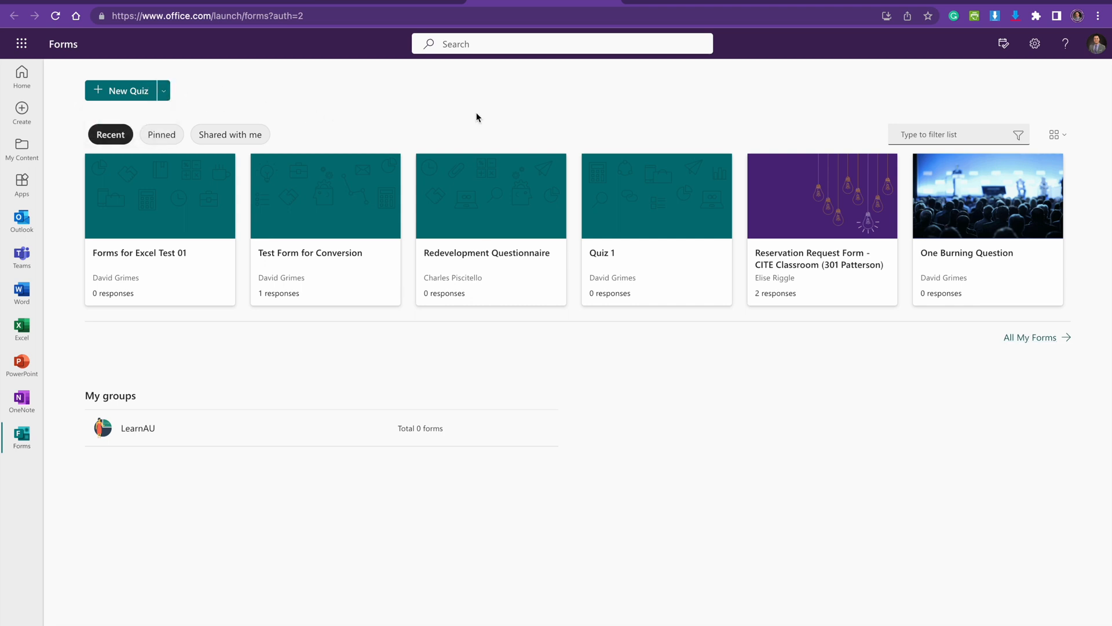
Show all of the account's forms and quick-import the saved PDF from the Desktop as a form.
click(1036, 341)
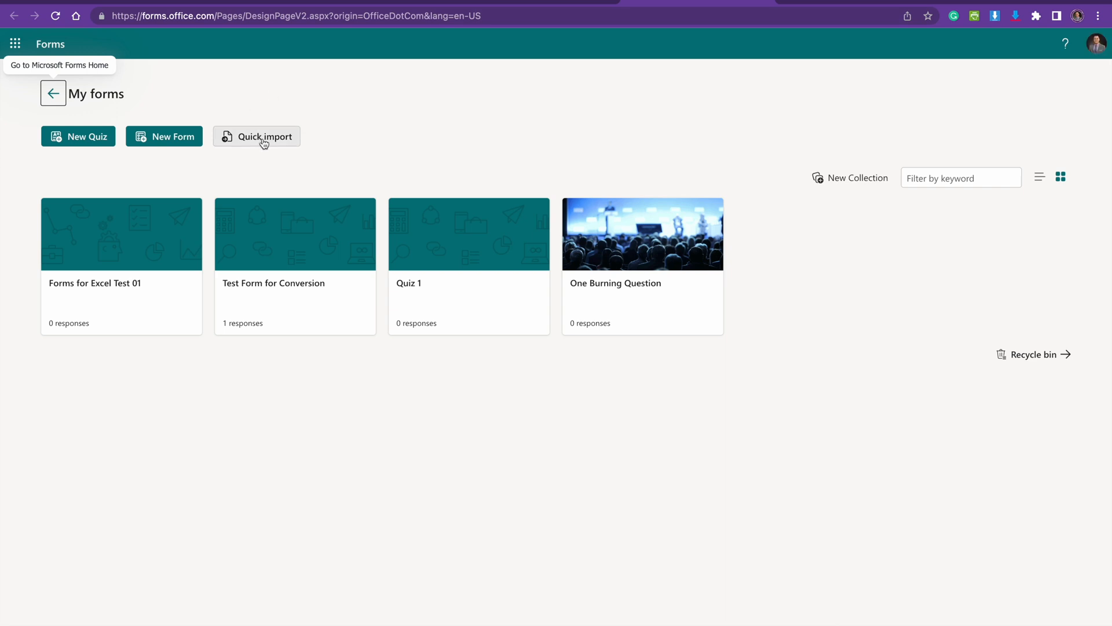
click(264, 139)
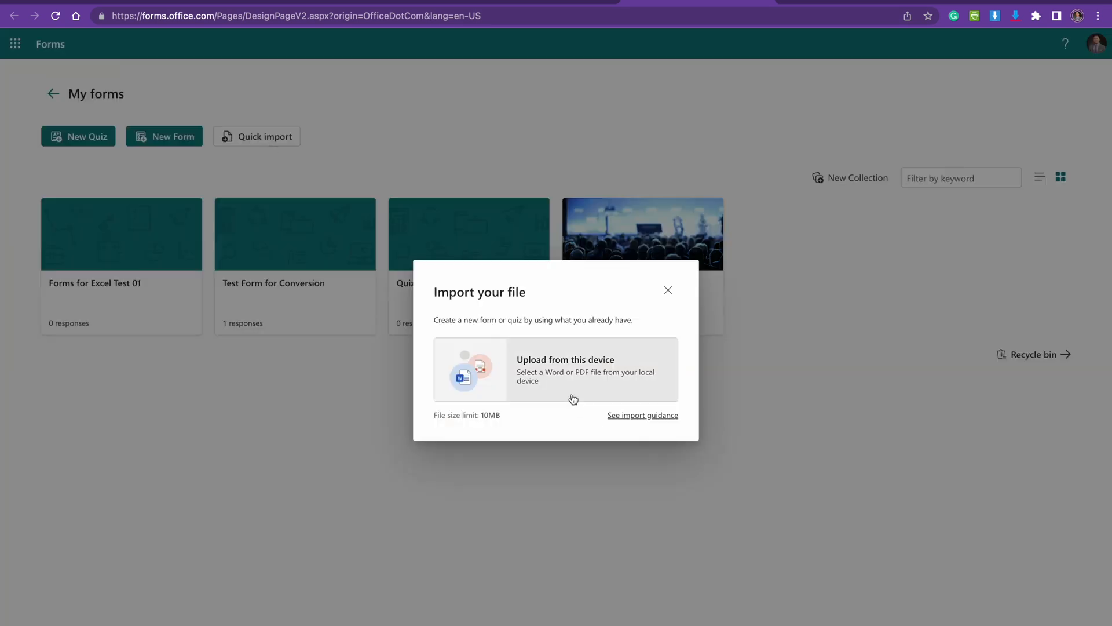
click(579, 375)
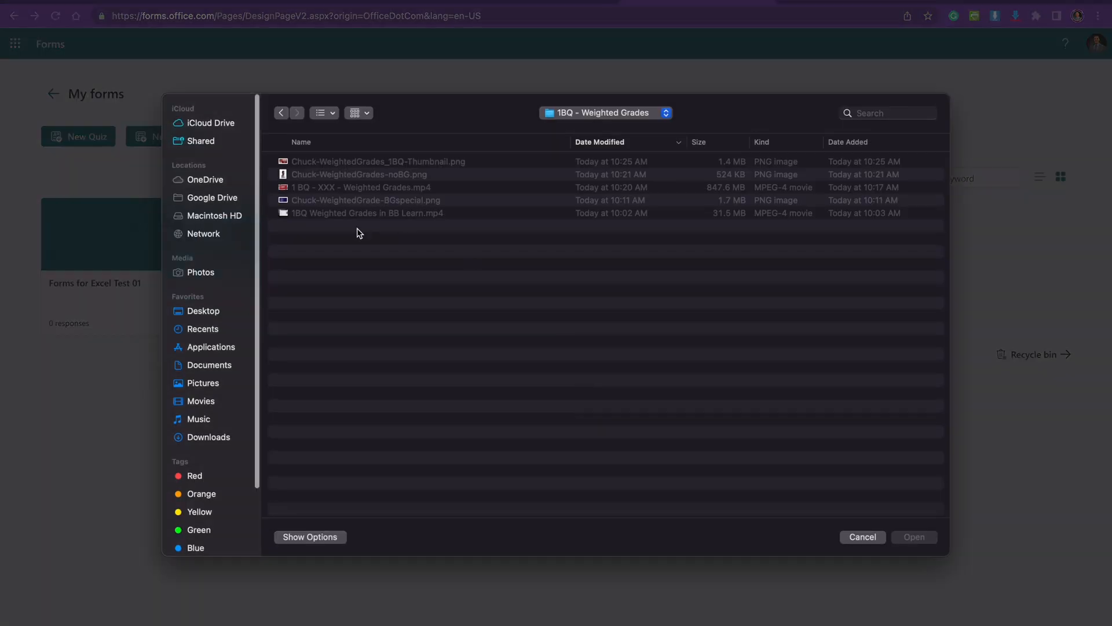
click(200, 311)
double_click(365, 162)
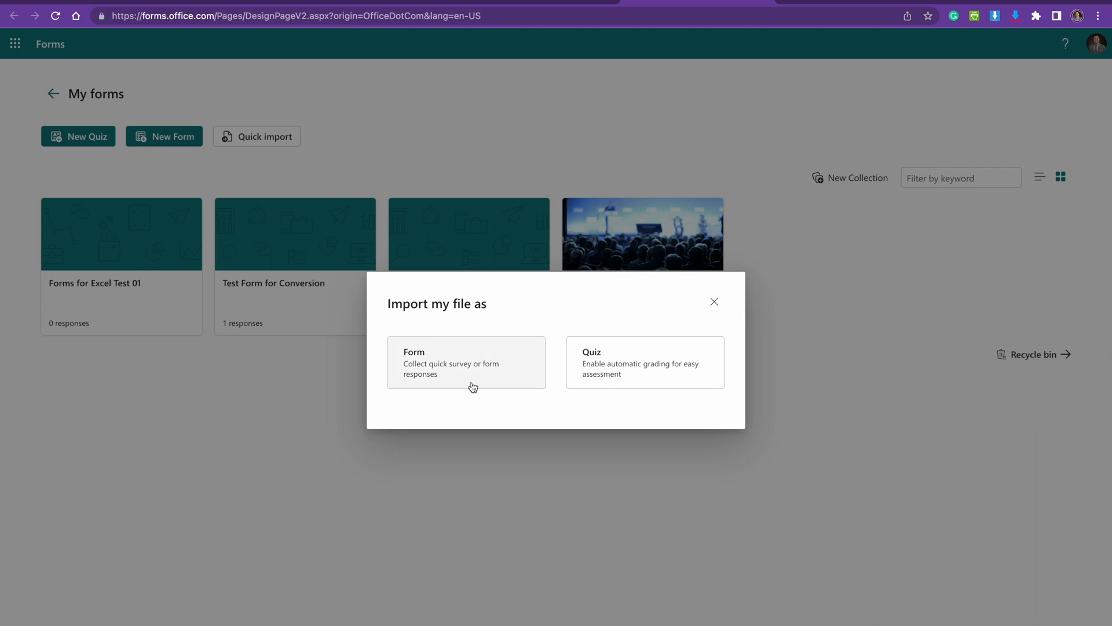
click(440, 370)
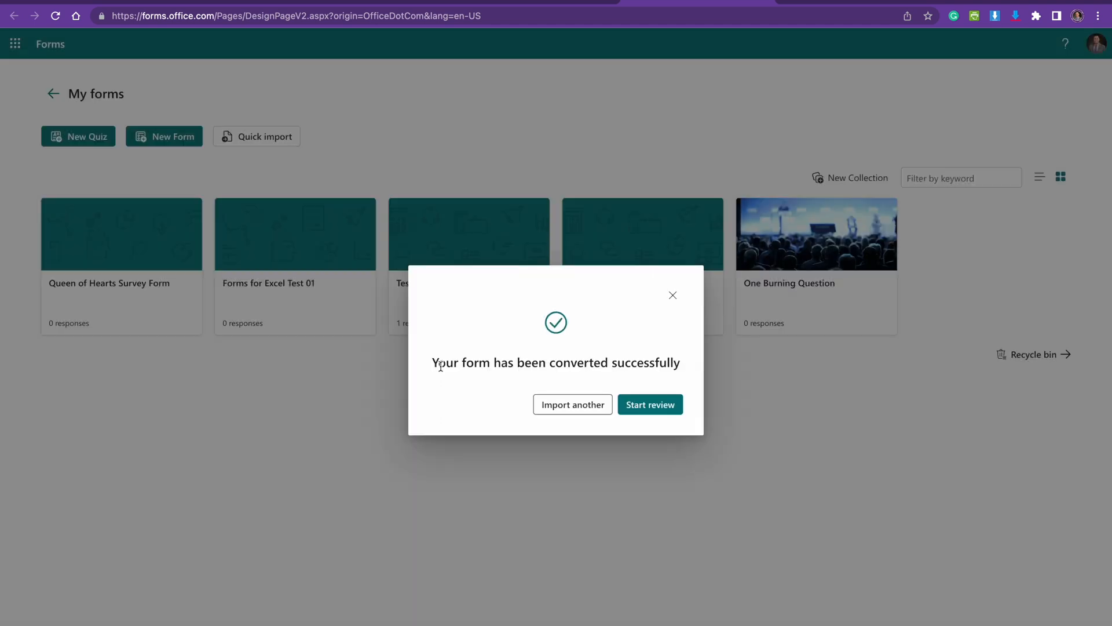
Start the review of the converted form and select the Queen of Hearts Image title text in Section 1.
click(665, 399)
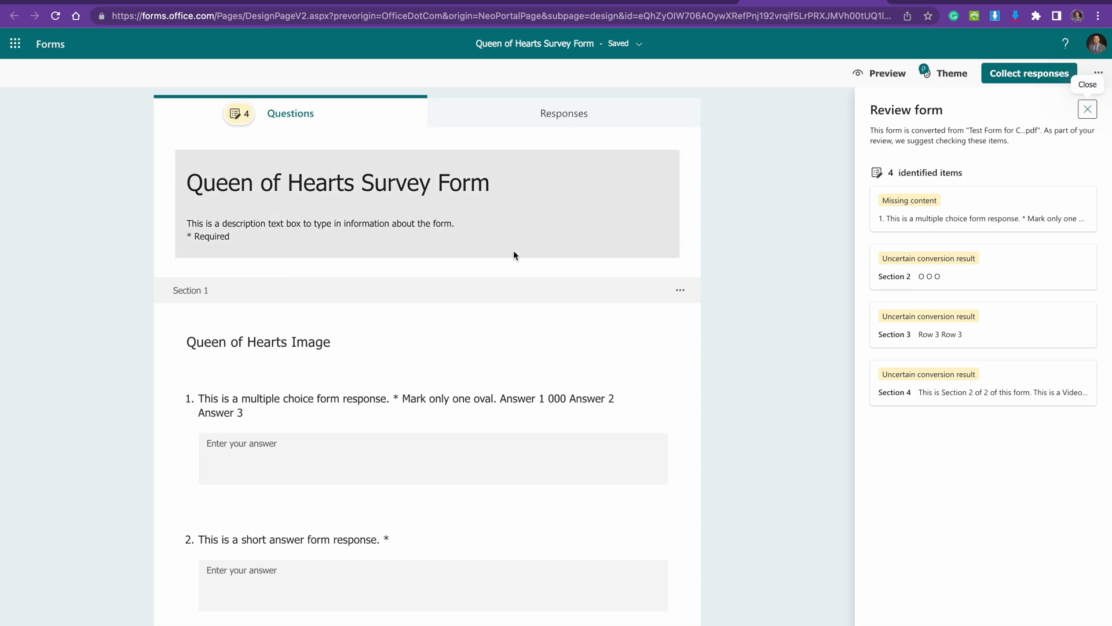
scroll(430, 201, down, 1)
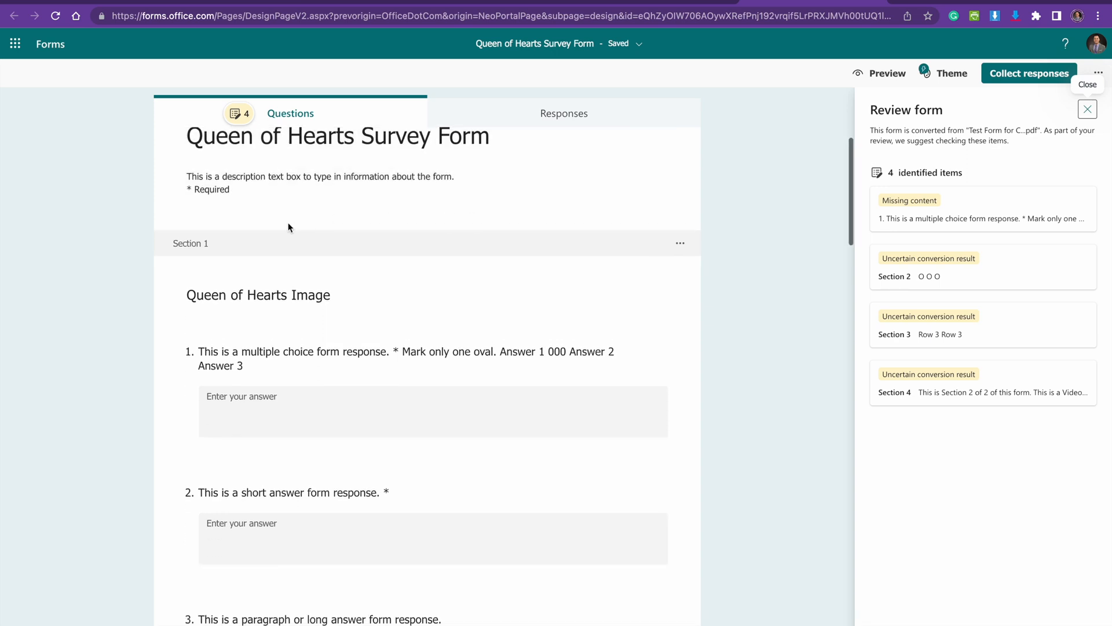
click(255, 299)
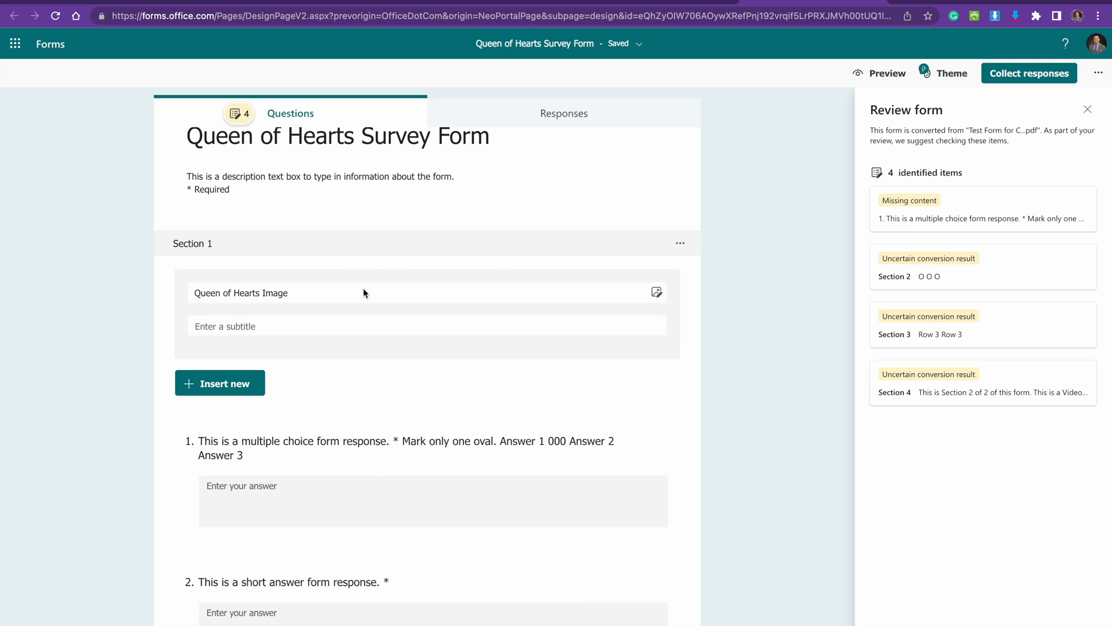
triple_click(192, 292)
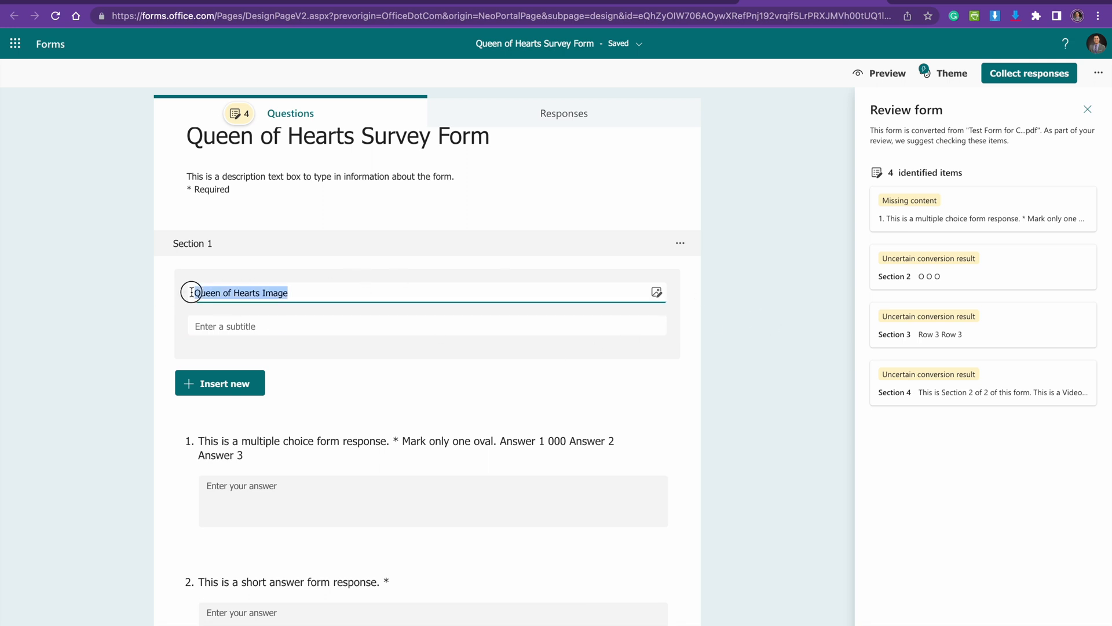
Delete the converted multiple choice question flagged for missing content from Section 1.
click(716, 277)
scroll(247, 264, down, 4)
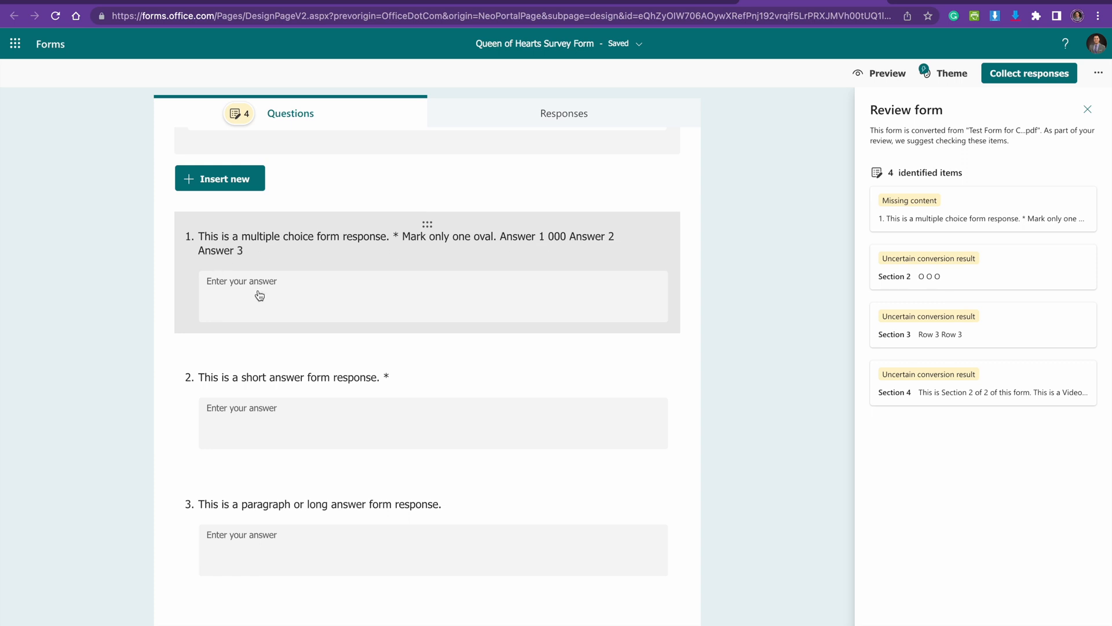
click(277, 290)
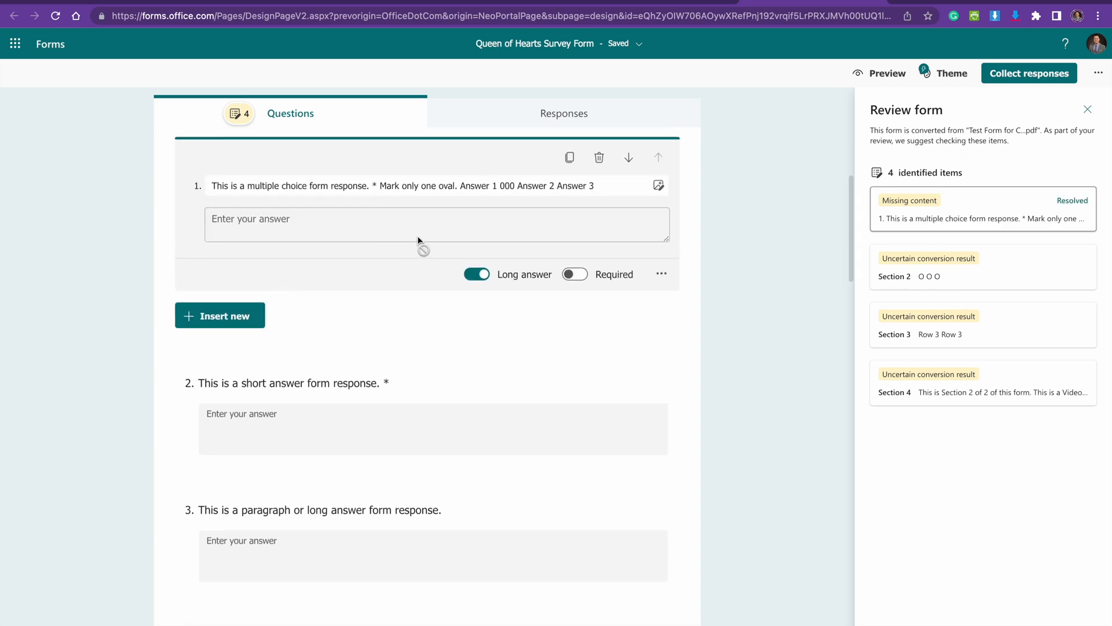
click(599, 161)
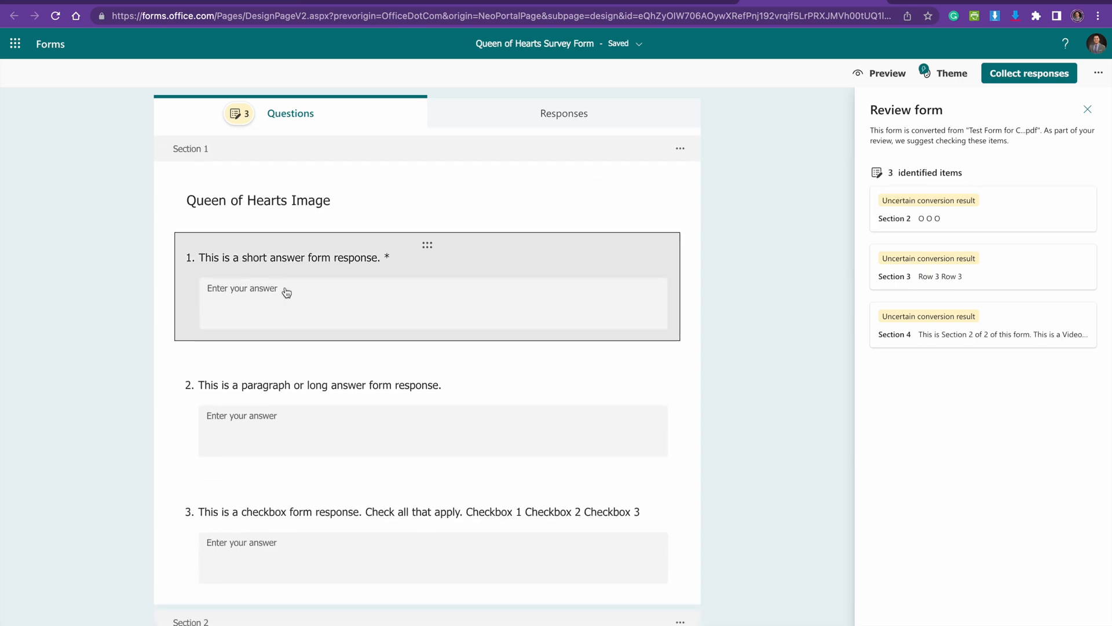
Open the short answer, paragraph and checkbox questions in Section 1 one by one to check how each was converted.
click(332, 293)
click(293, 315)
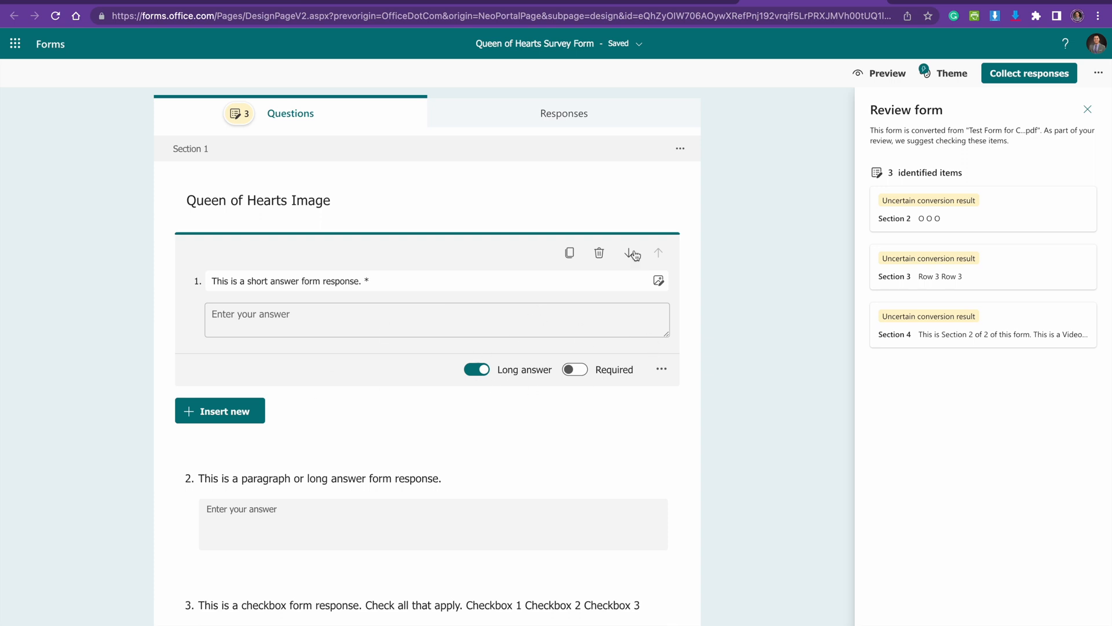
scroll(753, 304, down, 3)
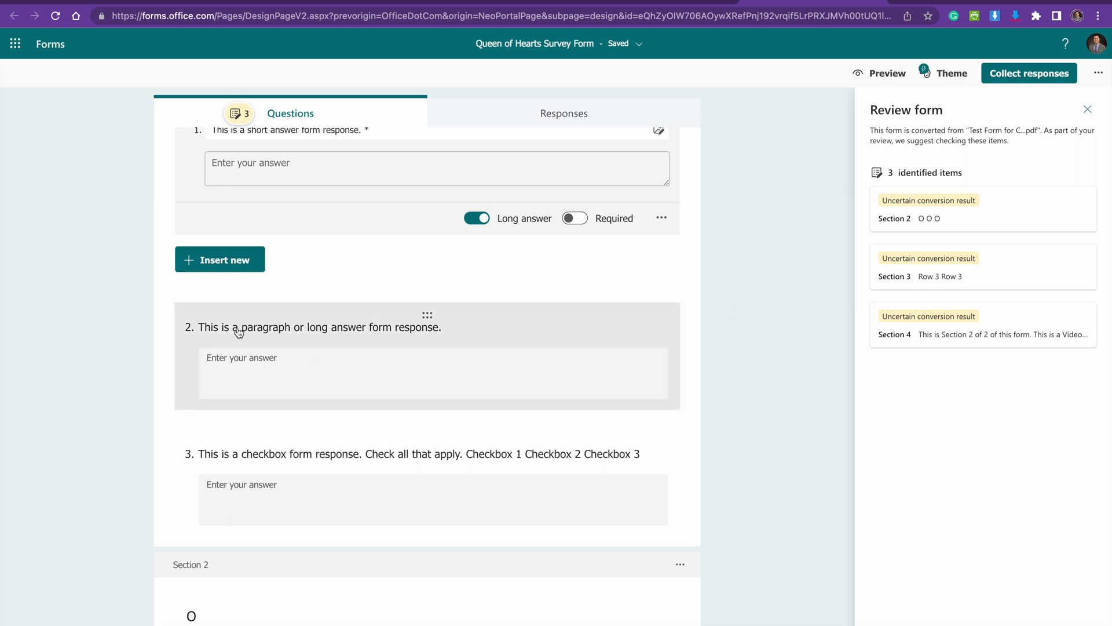
click(346, 356)
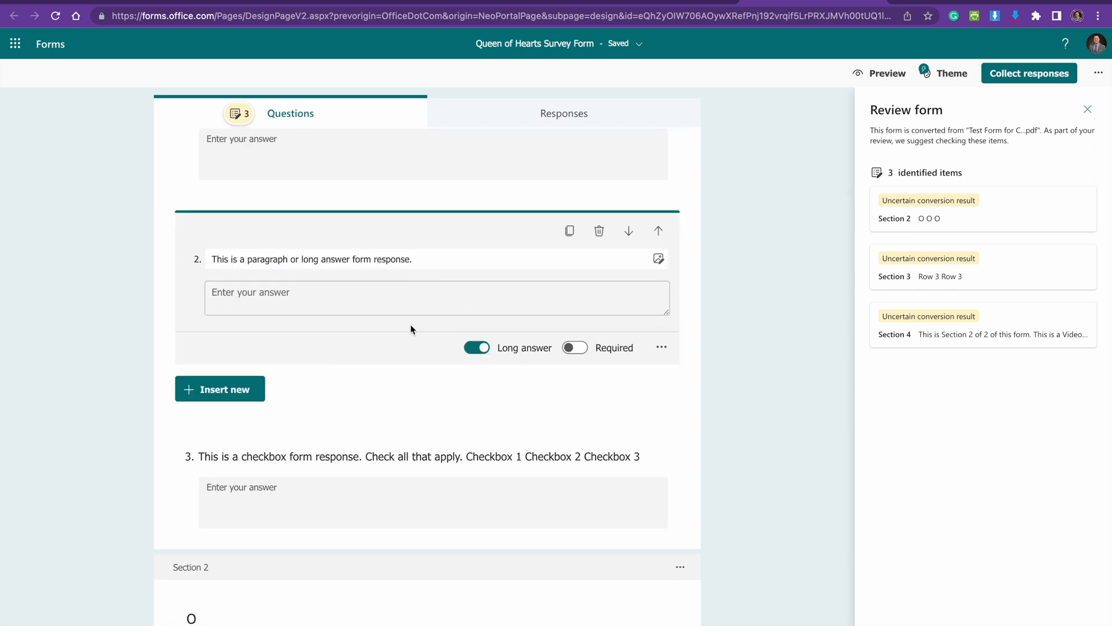
click(472, 347)
click(474, 332)
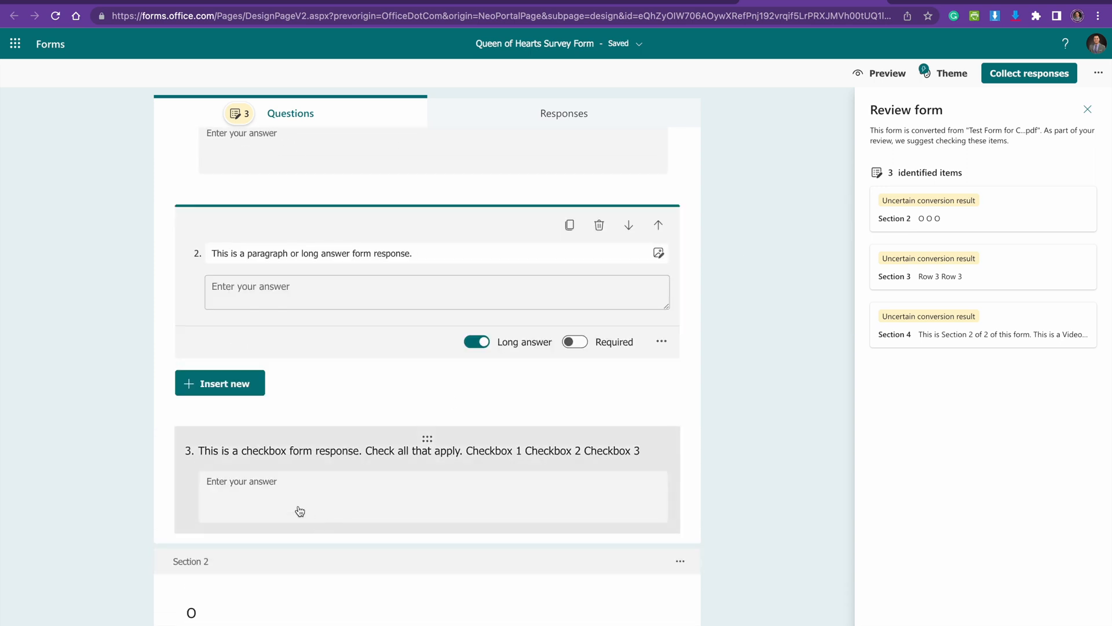
click(300, 511)
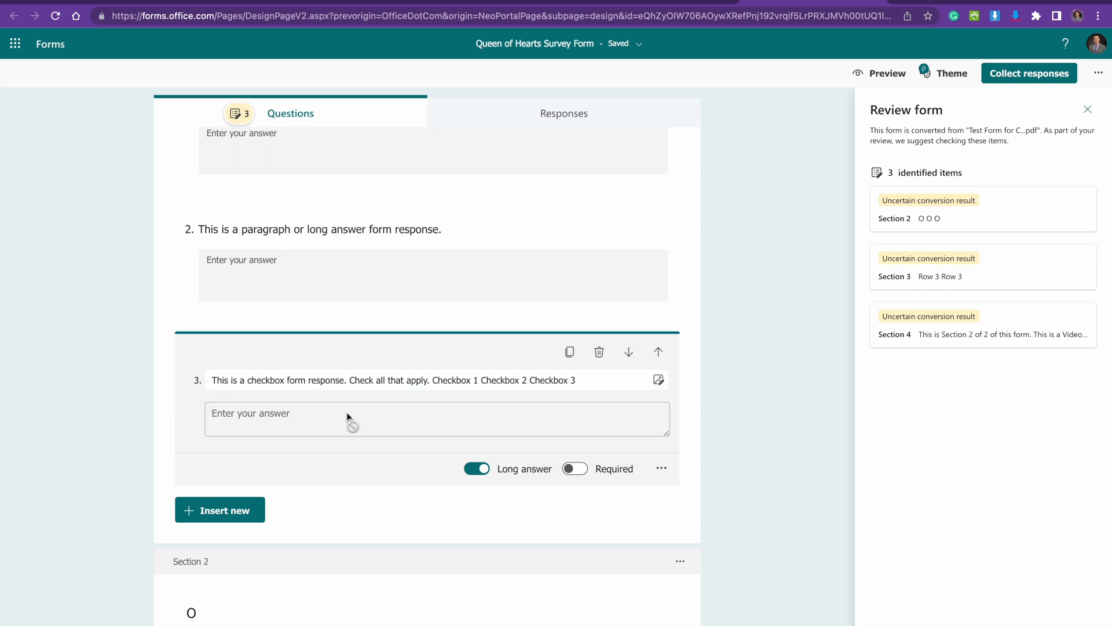
Look through the converted questions in Sections 2 and 3, including the dropdown, linear scale, grid, date and time items, and recheck Section 1.
scroll(349, 415, down, 7)
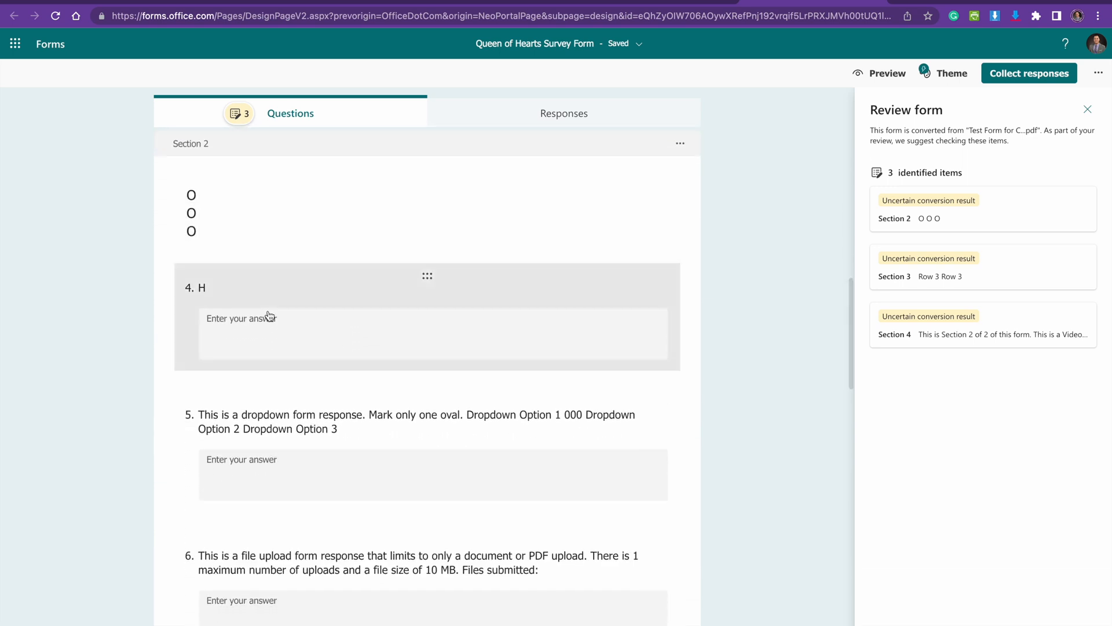
scroll(295, 415, down, 3)
scroll(339, 328, down, 5)
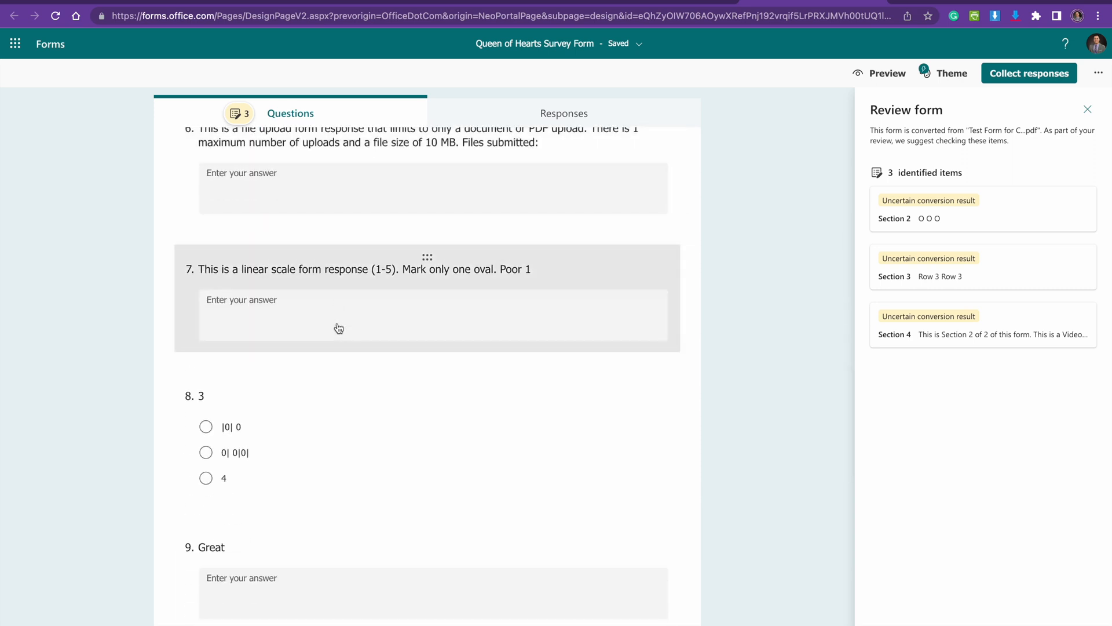
scroll(339, 328, down, 3)
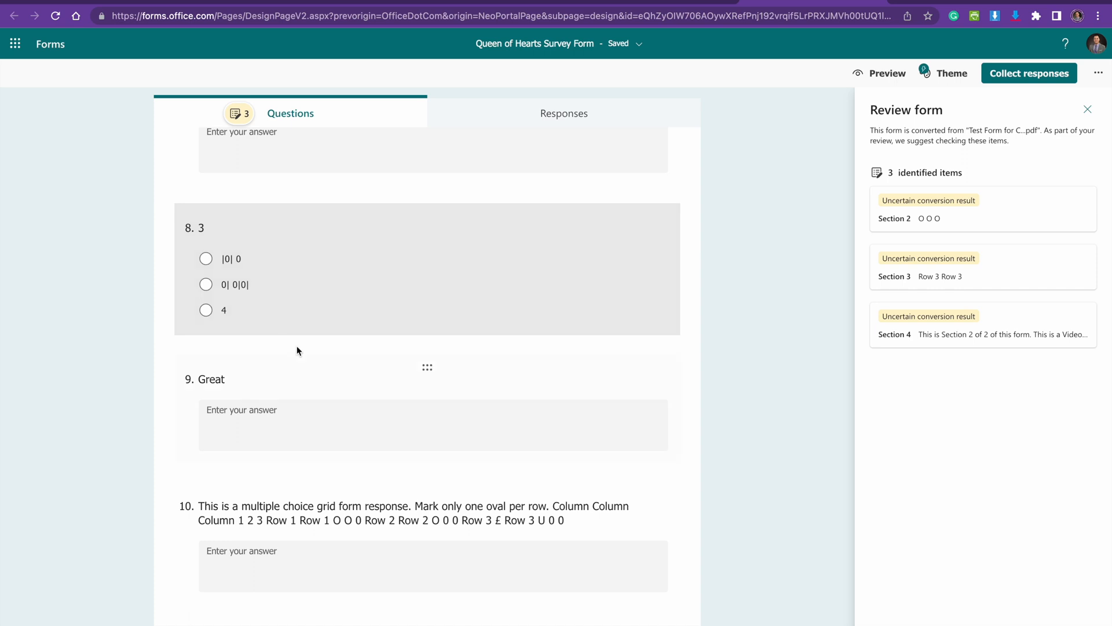
scroll(298, 347, down, 2)
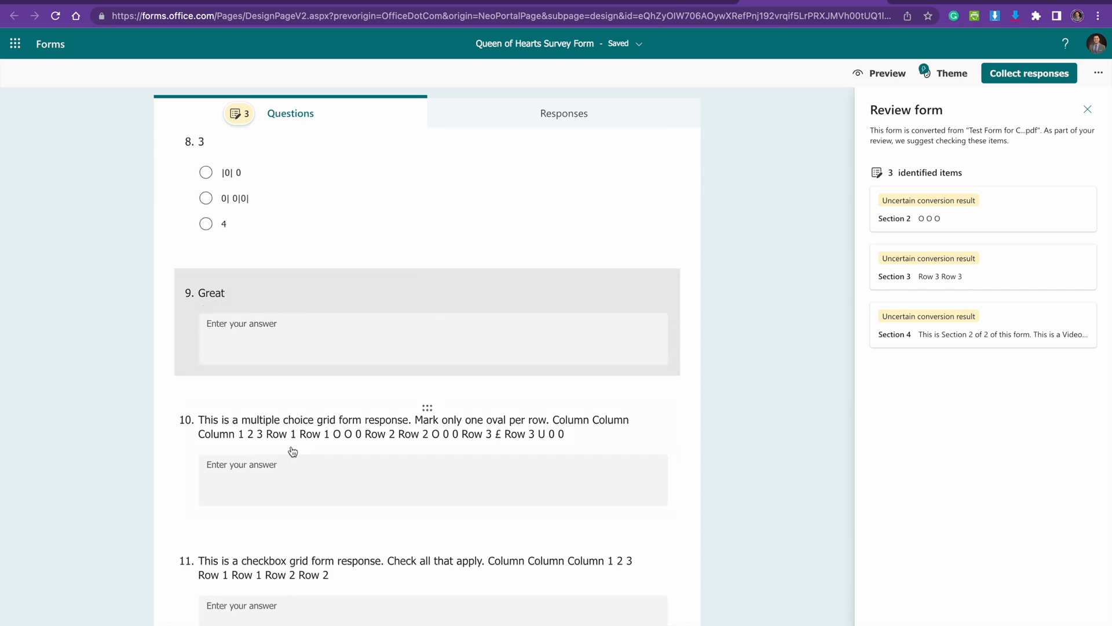
scroll(290, 452, down, 2)
scroll(319, 340, down, 5)
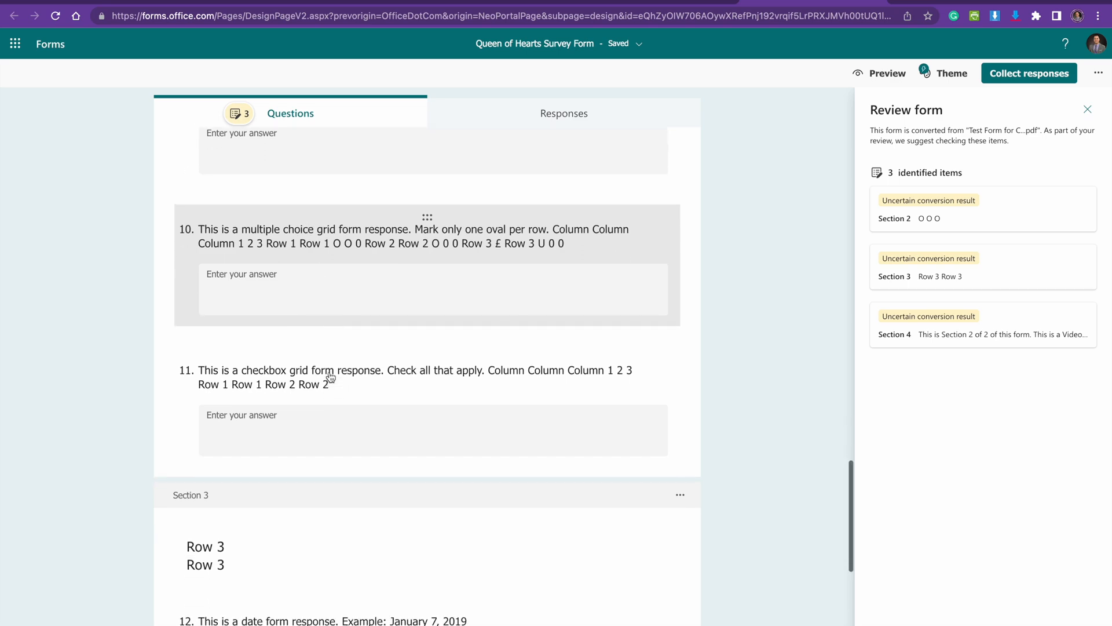
scroll(523, 496, down, 1)
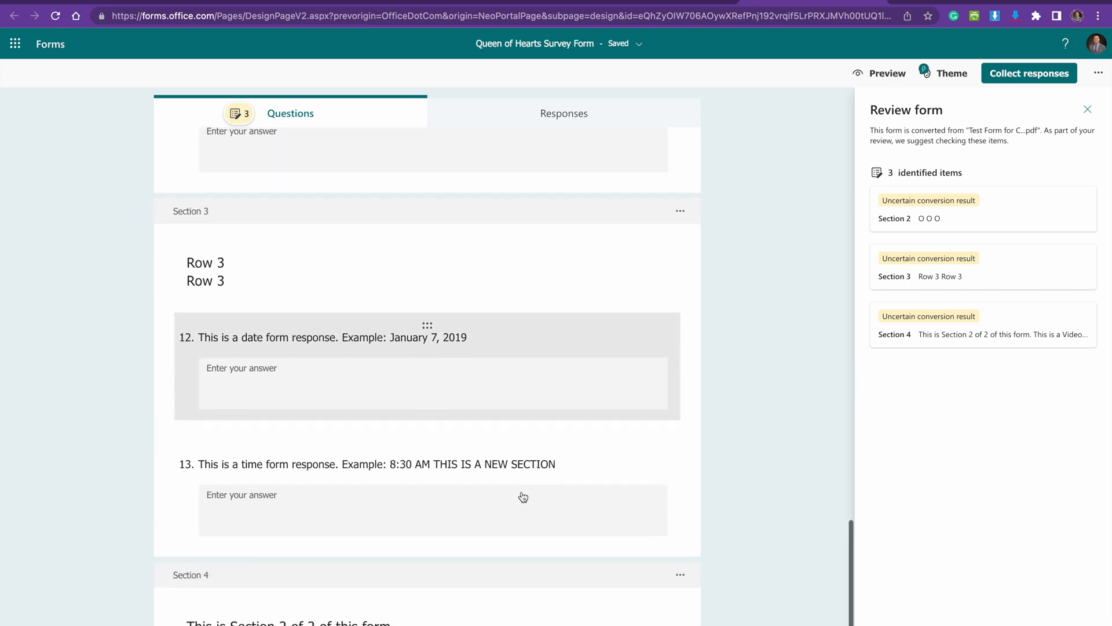
scroll(523, 497, up, 12)
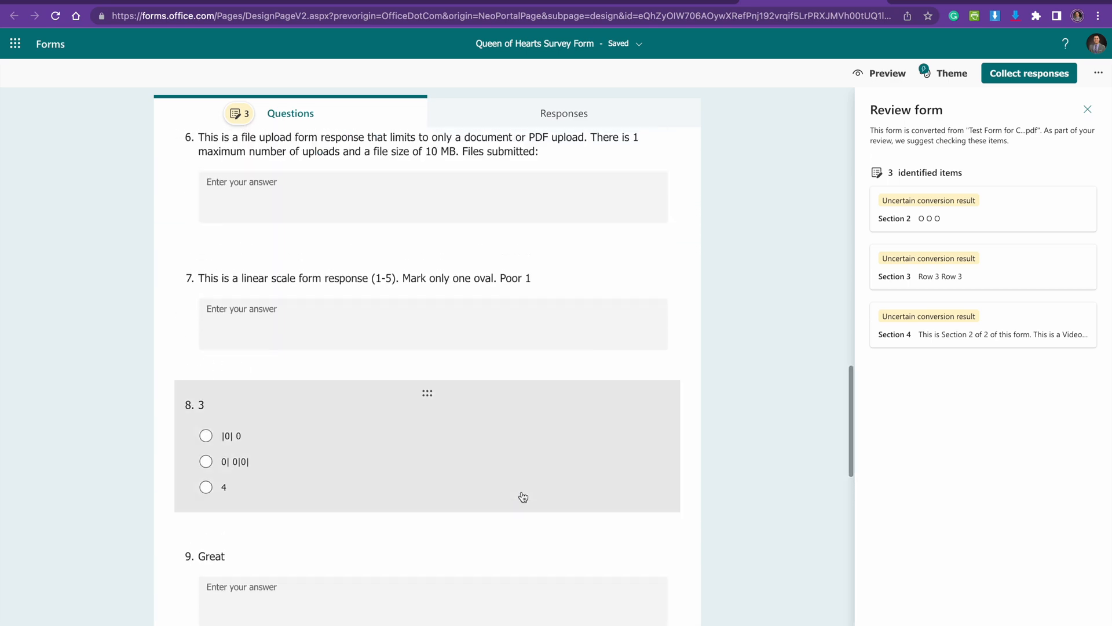
scroll(524, 496, up, 15)
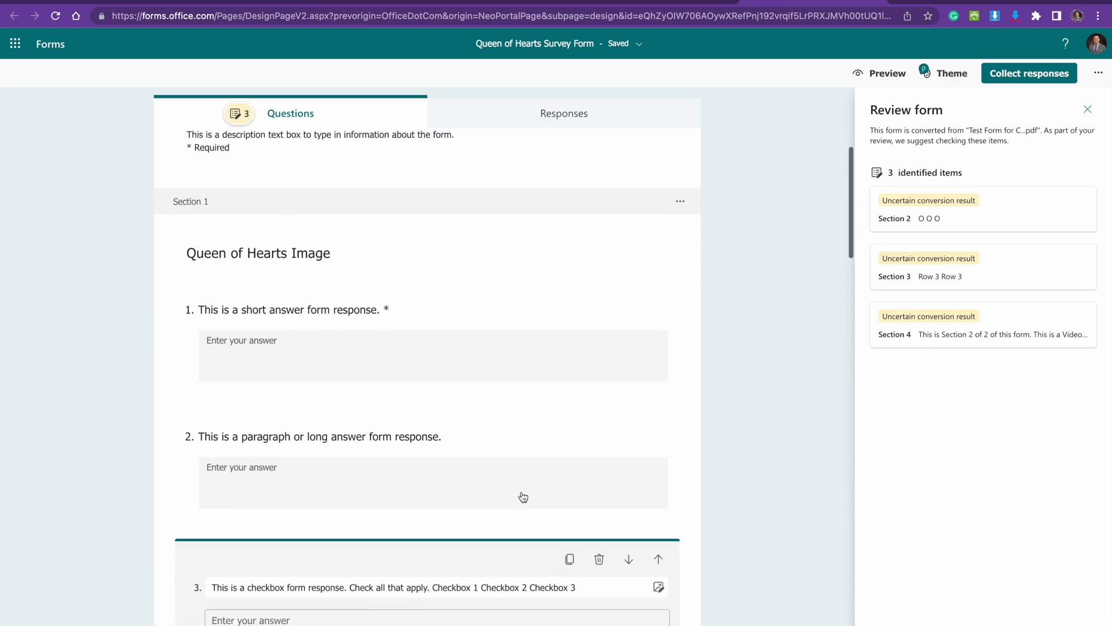
scroll(520, 428, down, 1)
scroll(520, 428, up, 1)
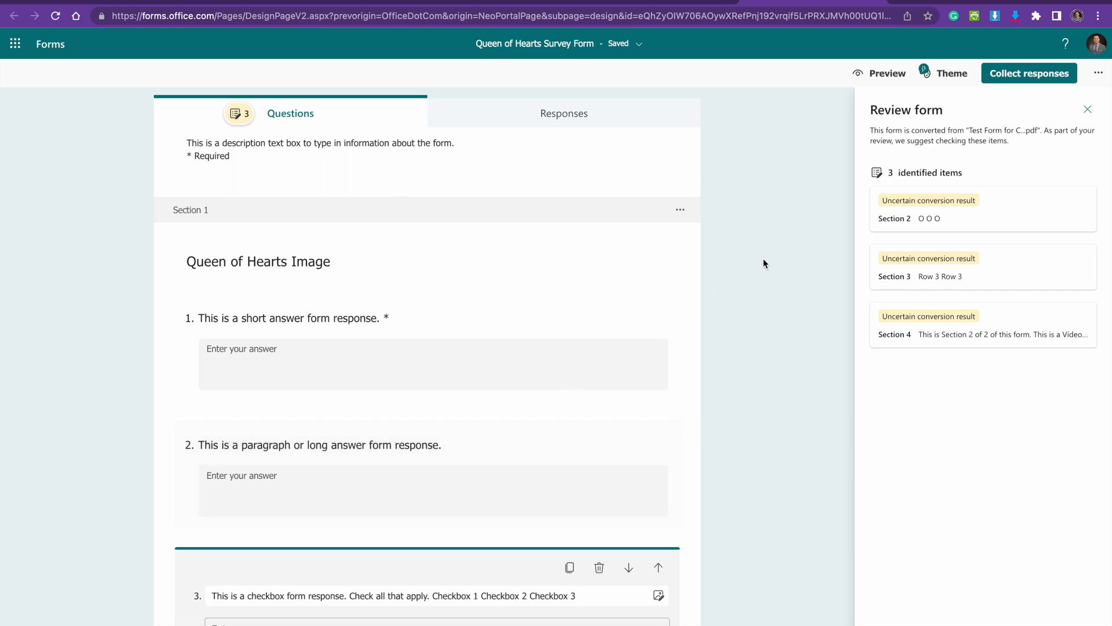
scroll(808, 204, down, 8)
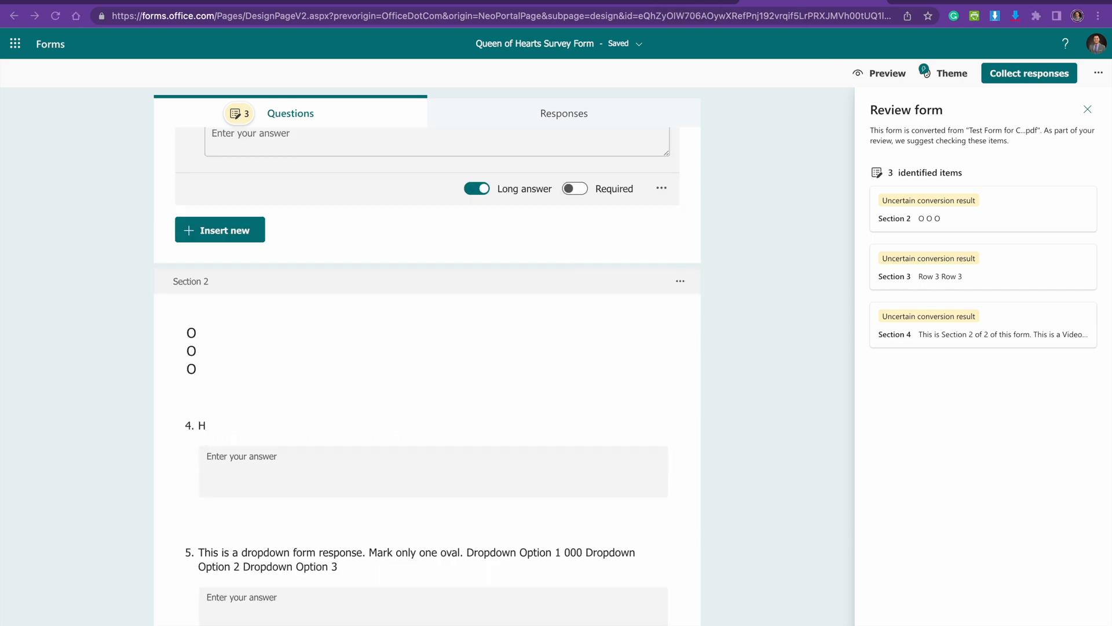
Return to the My forms page, create a new blank form and select its title text.
click(676, 2)
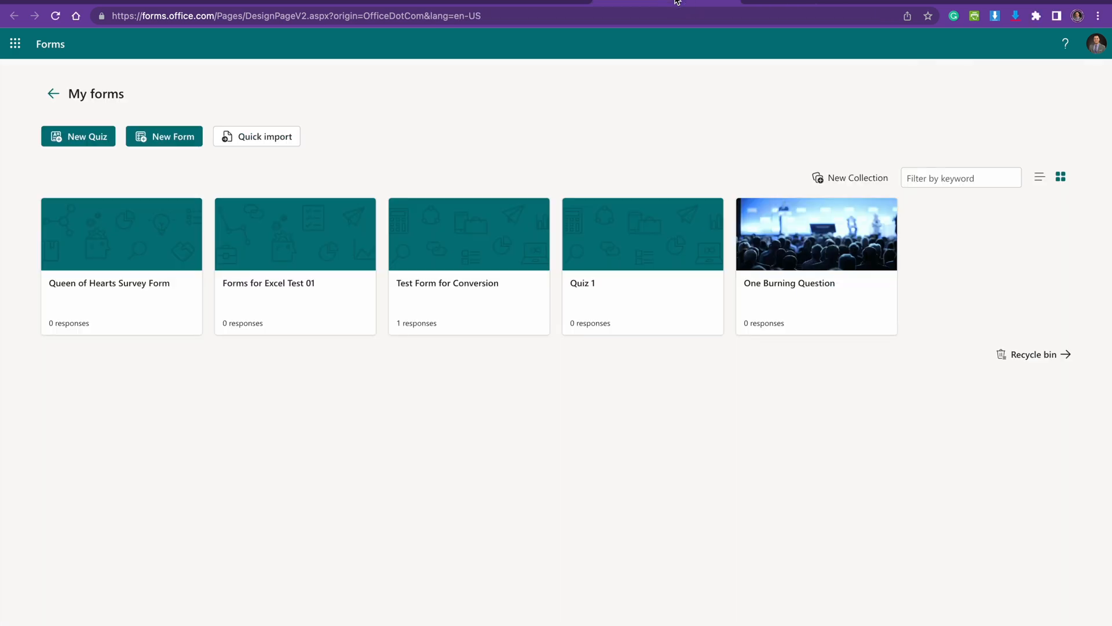
click(179, 142)
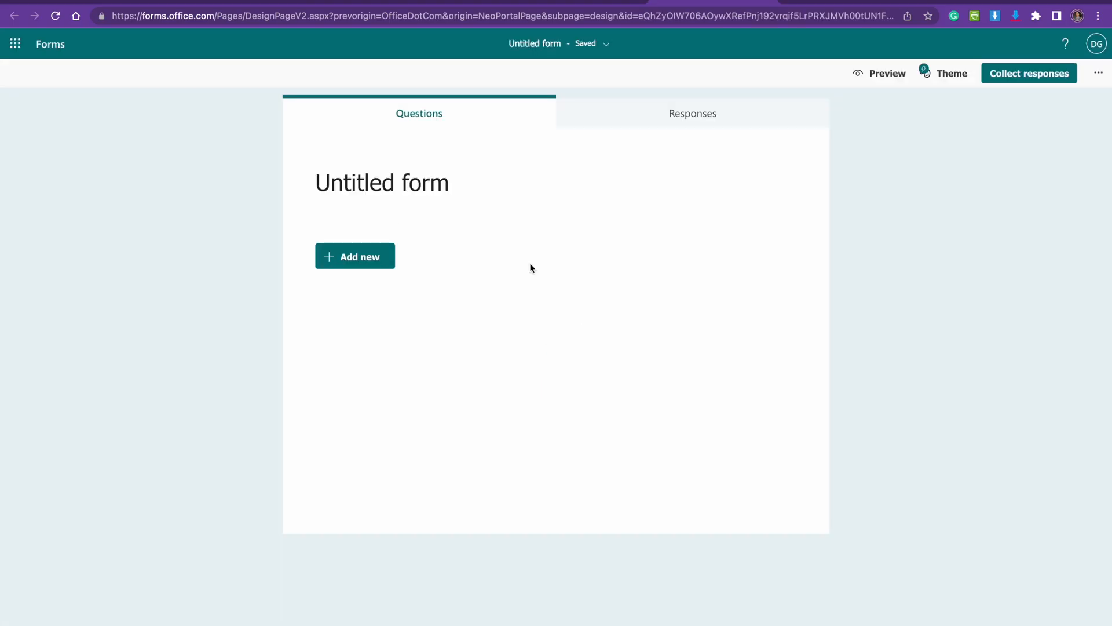
click(377, 184)
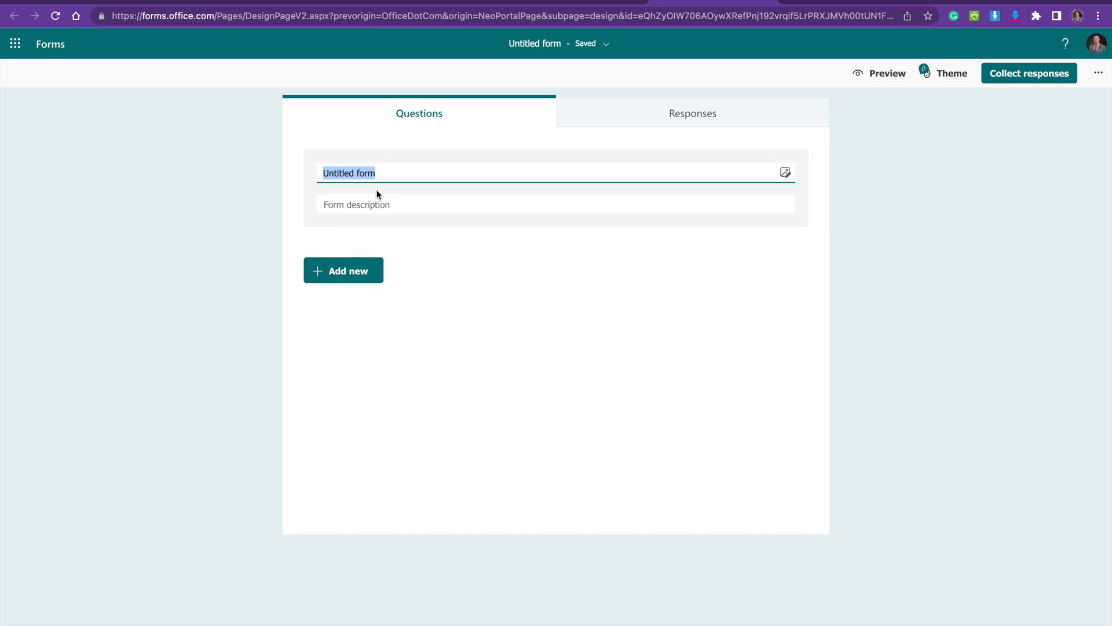
View the question types that can be added to the blank form, including the additional ones beyond Choice, Text, Rating and Date.
click(353, 273)
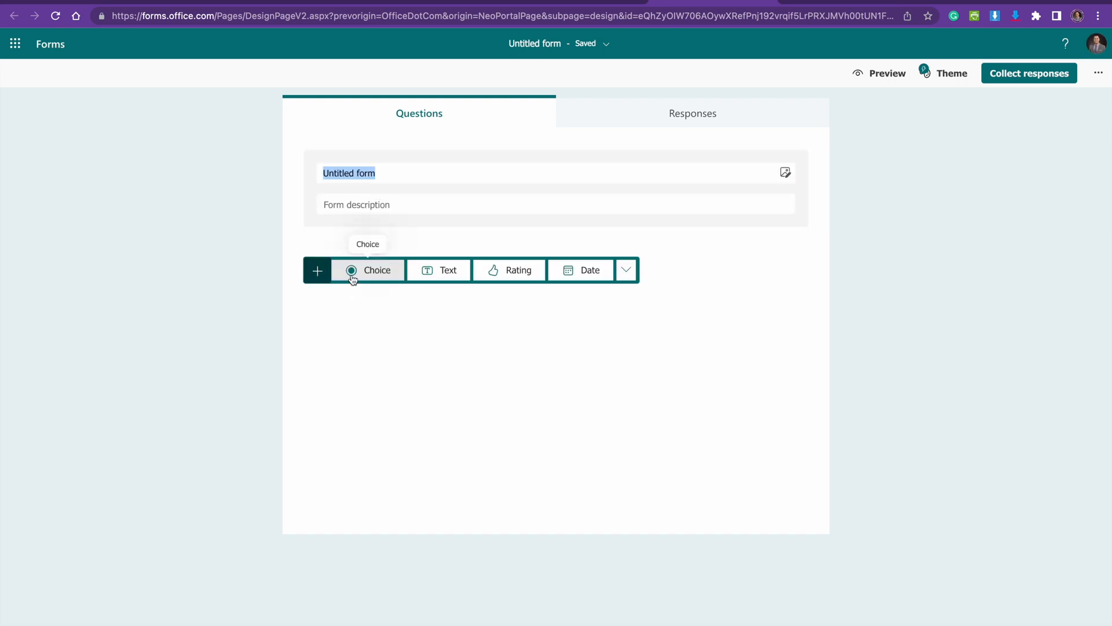
click(627, 270)
mouse_move(680, 317)
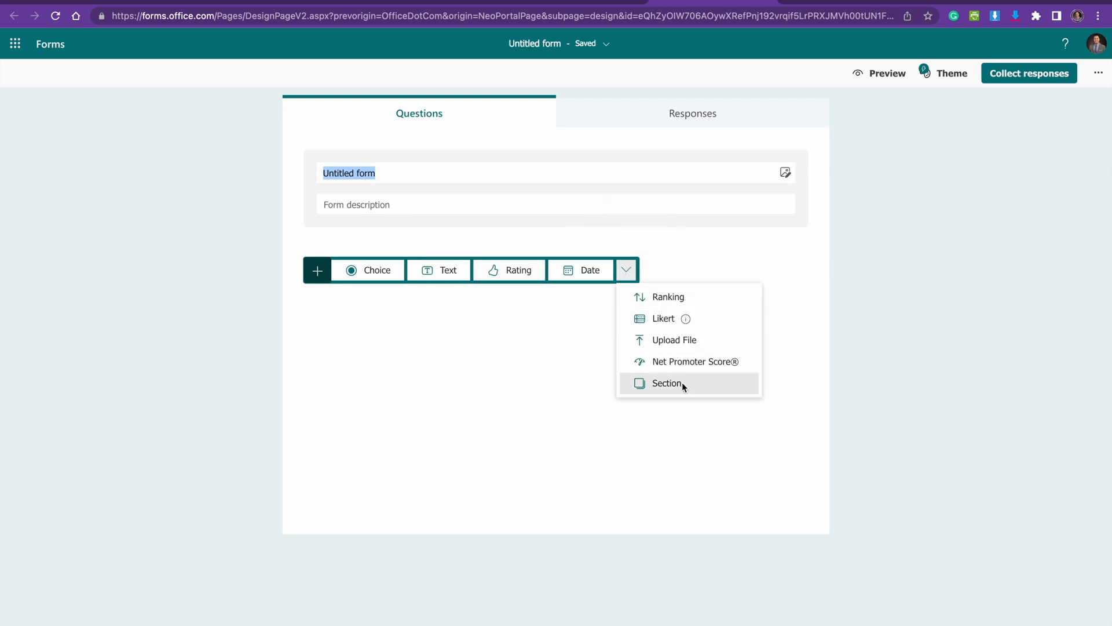
click(840, 235)
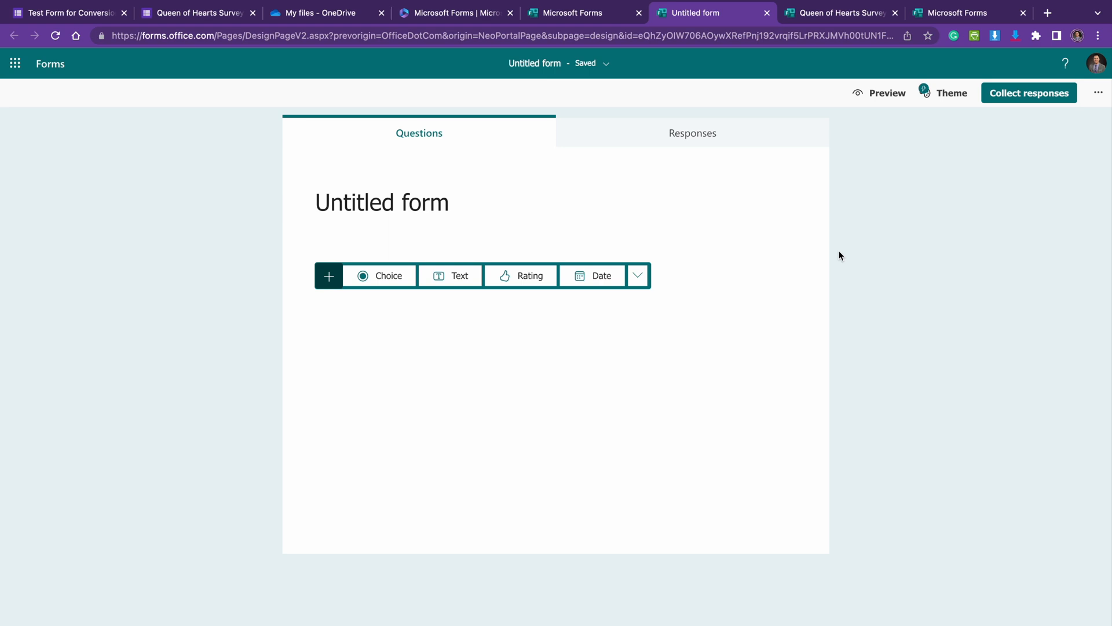
Title the form "Test Form" and add a choice question named "Question 1" with a third answer option.
click(396, 208)
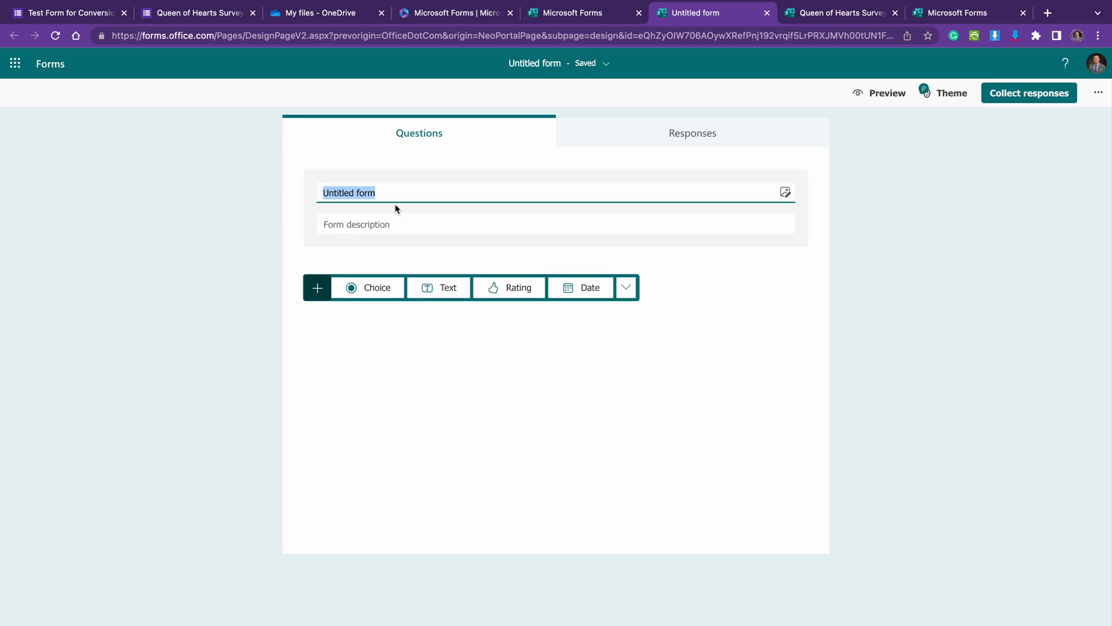
text(Test Form)
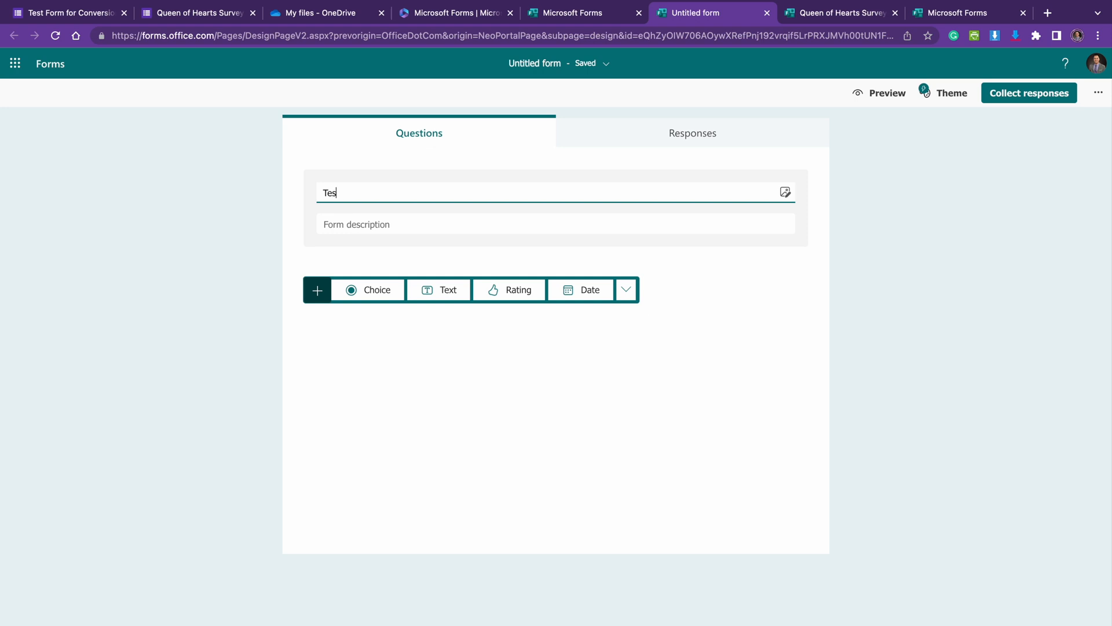
click(388, 297)
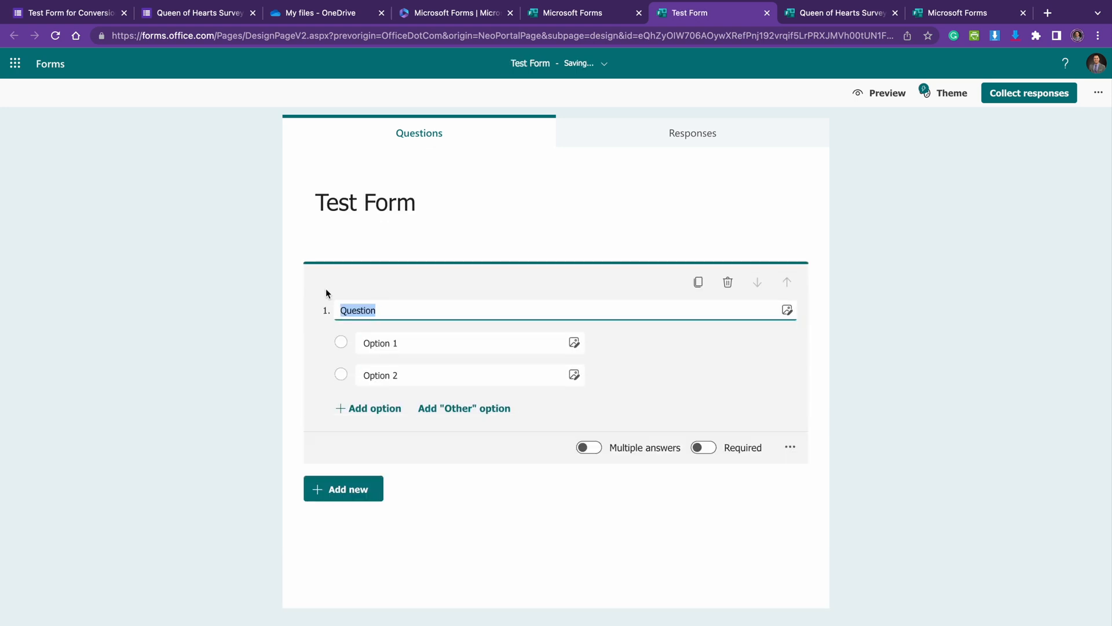
text(Question 1)
click(405, 346)
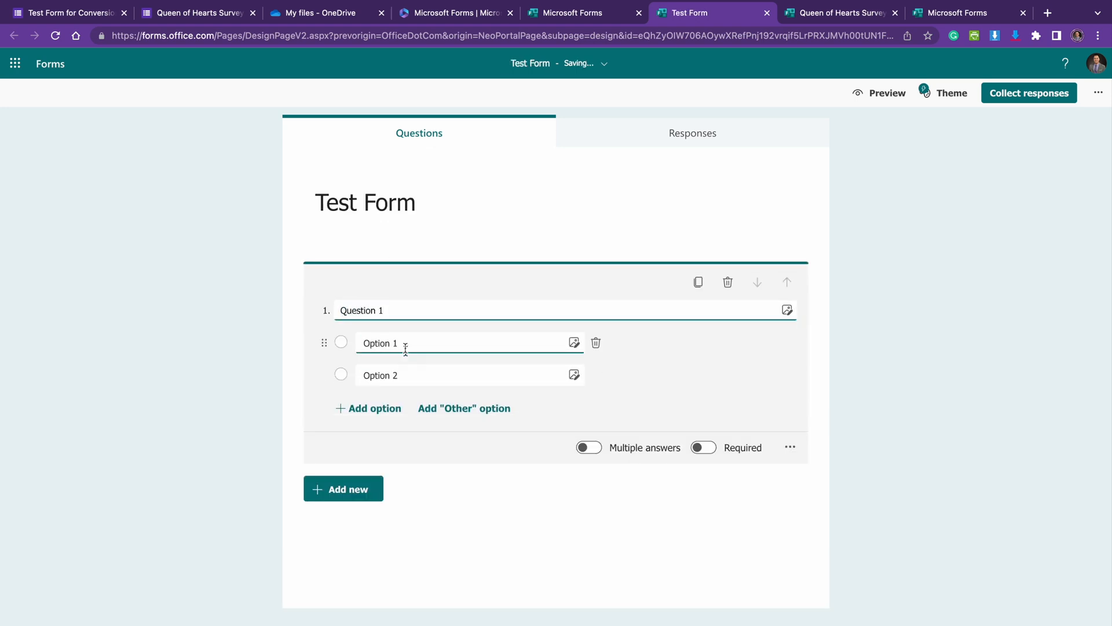
click(370, 408)
click(698, 413)
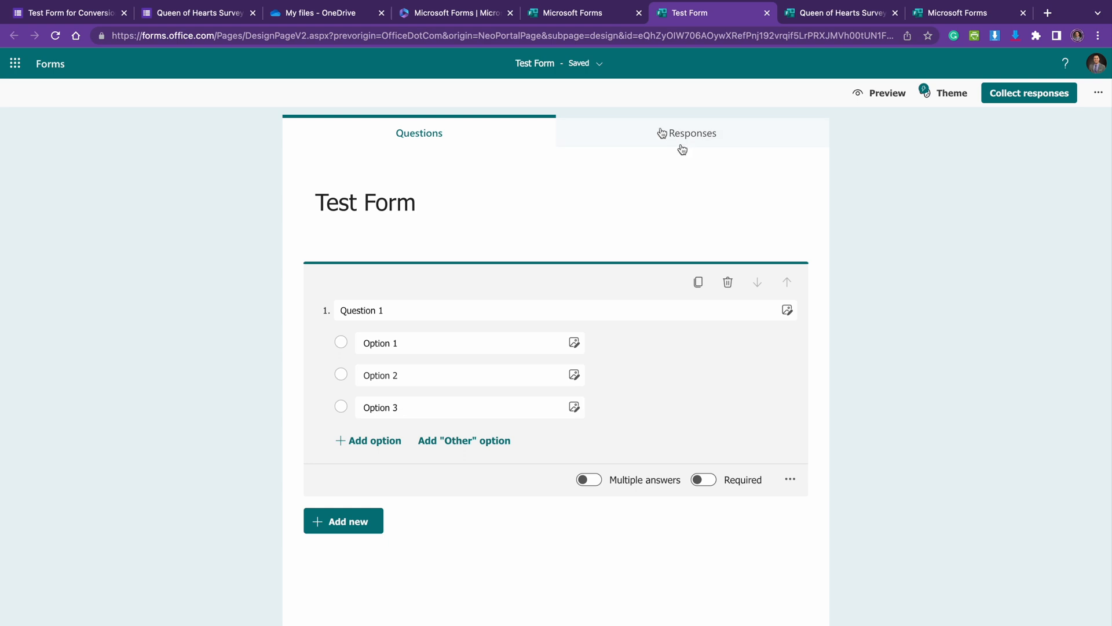
Examine the form's responses page and the additional actions offered for the collected responses.
click(698, 132)
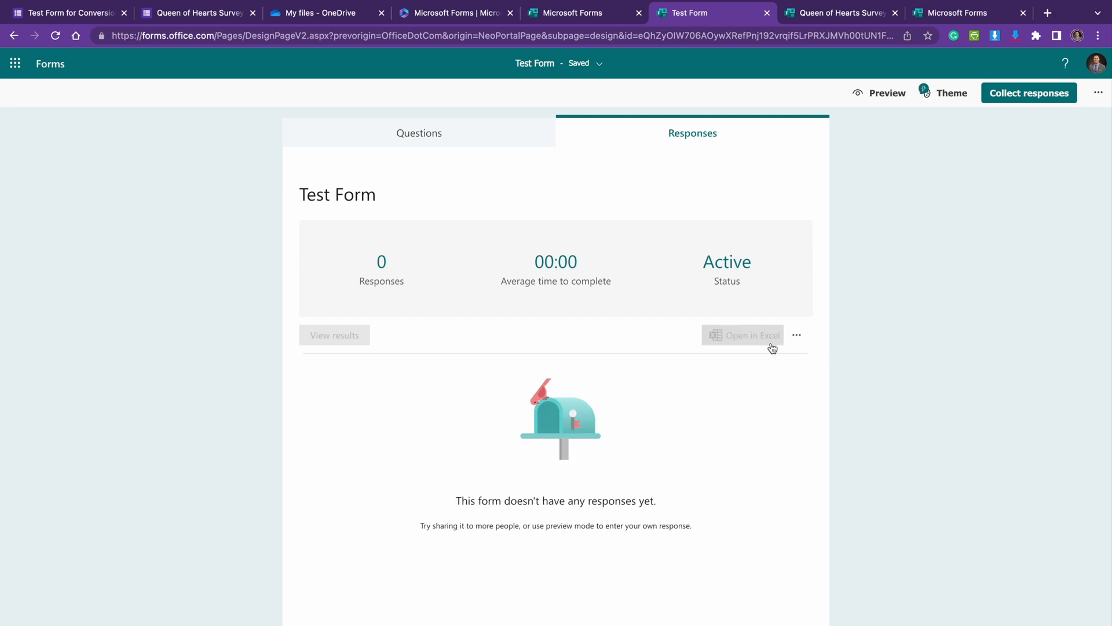
click(796, 341)
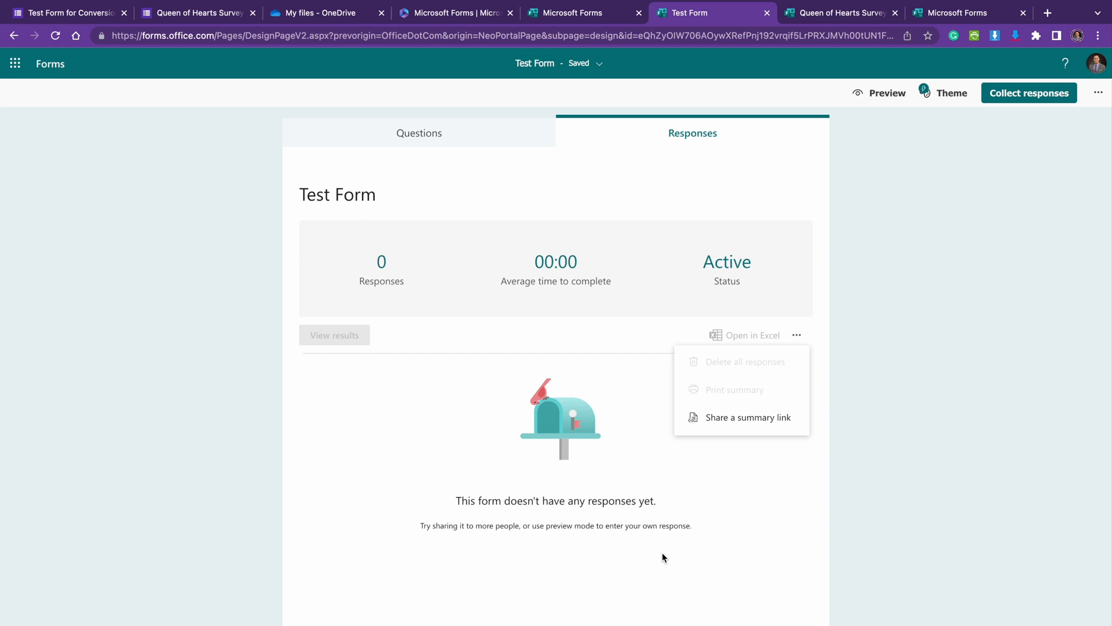
click(910, 378)
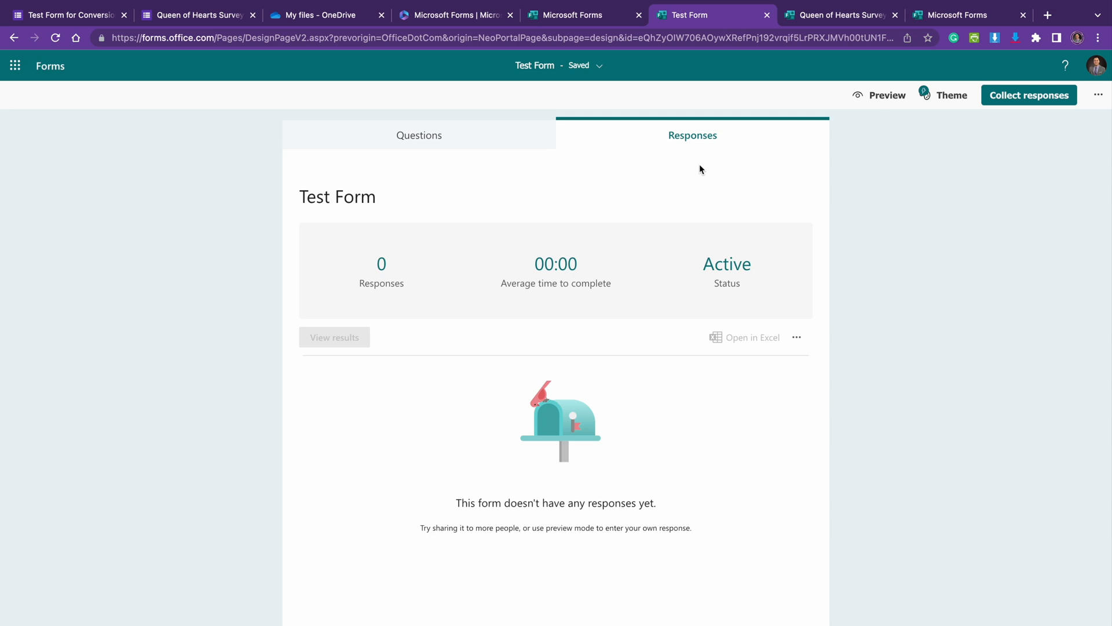
Return to the My forms page and switch to OneDrive from the Microsoft 365 apps list.
click(580, 22)
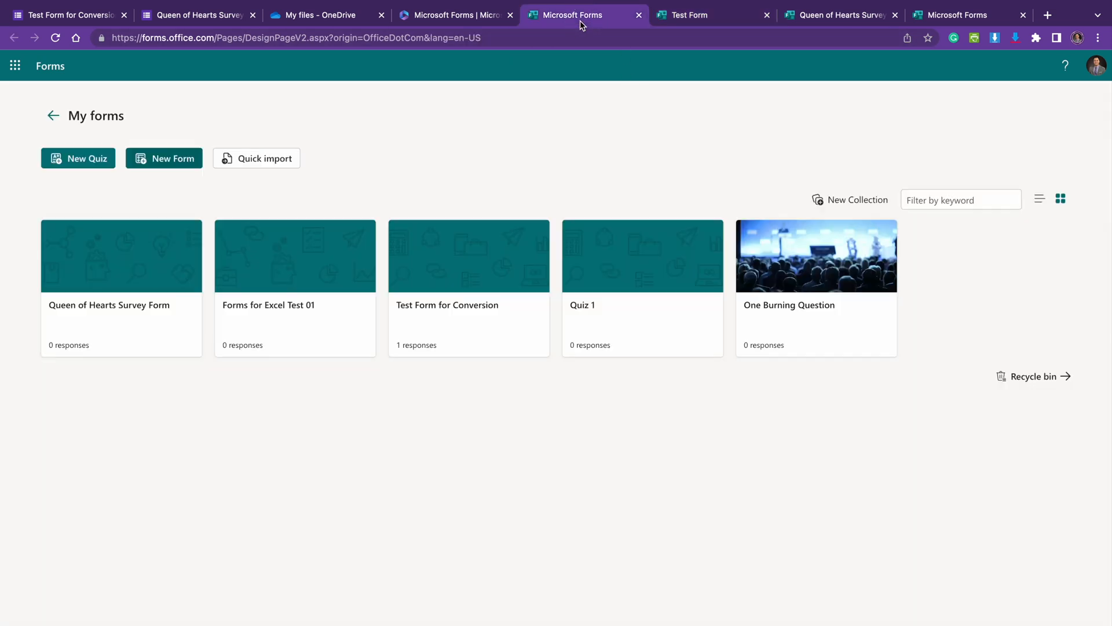
click(16, 66)
click(54, 145)
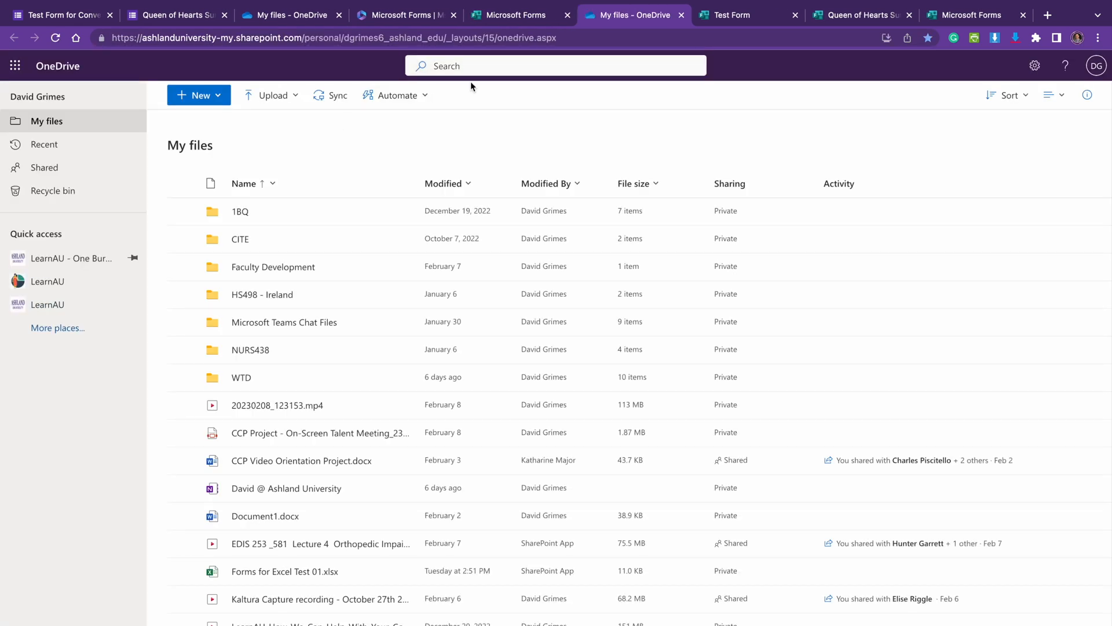
Create a new folder named "Forms2" in My files and open it.
click(208, 93)
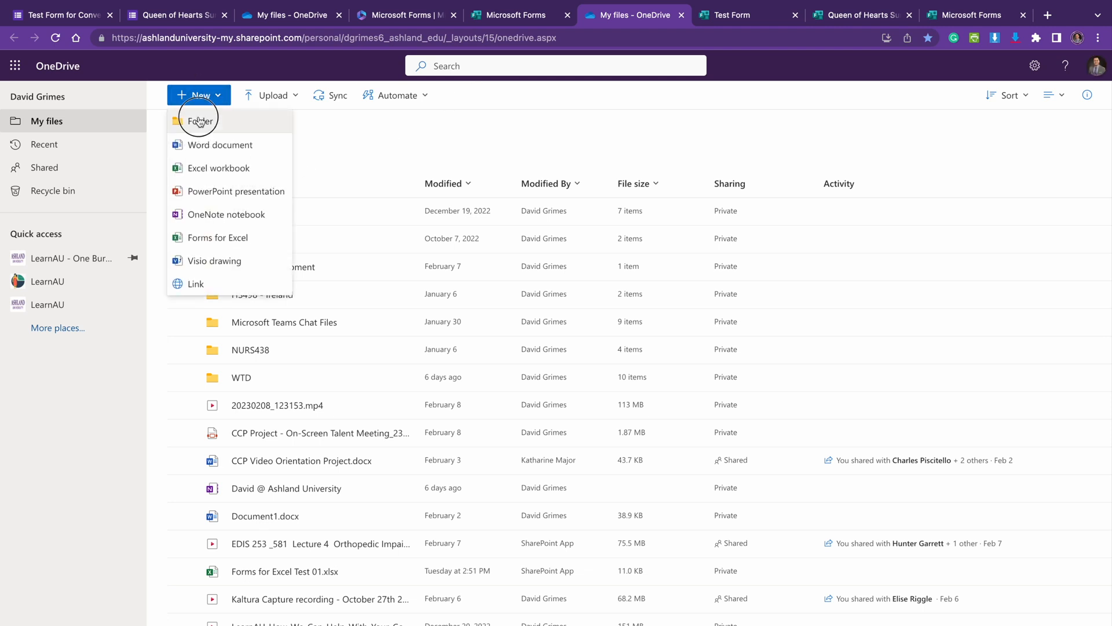
click(194, 117)
text(Forms21)
key(BackSpace)
click(648, 423)
click(235, 295)
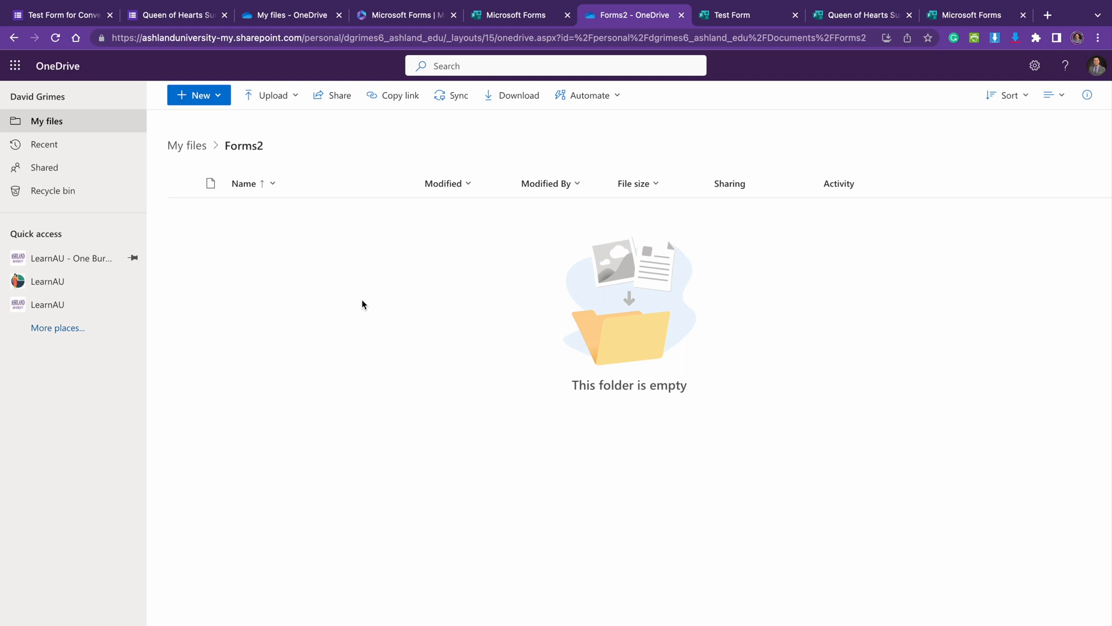
Create a Forms for Excel file named "Mimic Google Form" in the Forms2 folder.
click(14, 65)
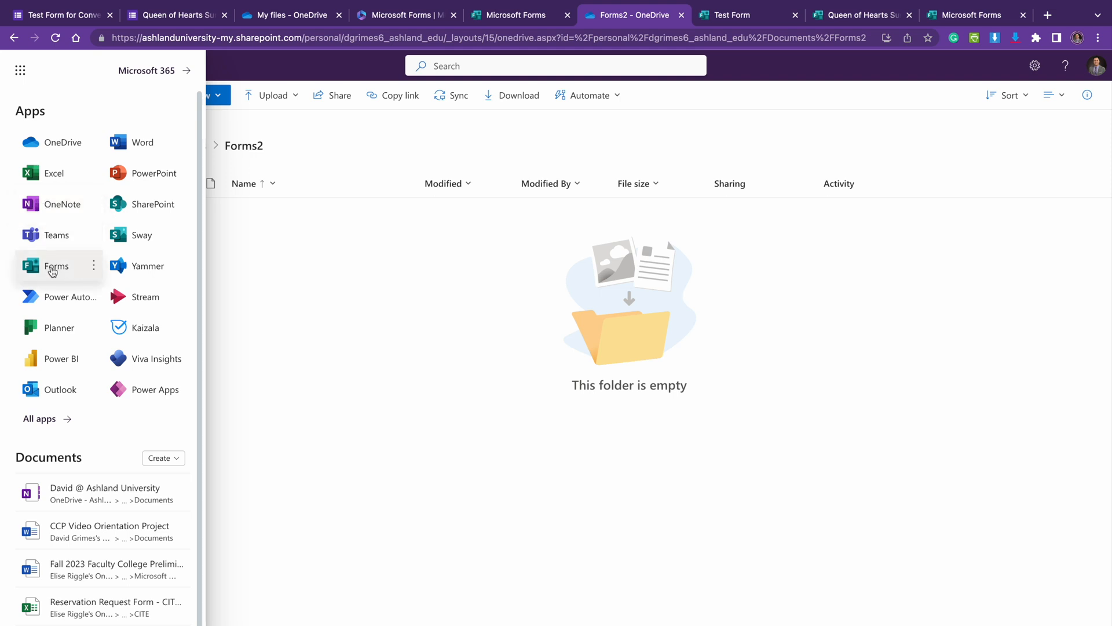
click(760, 138)
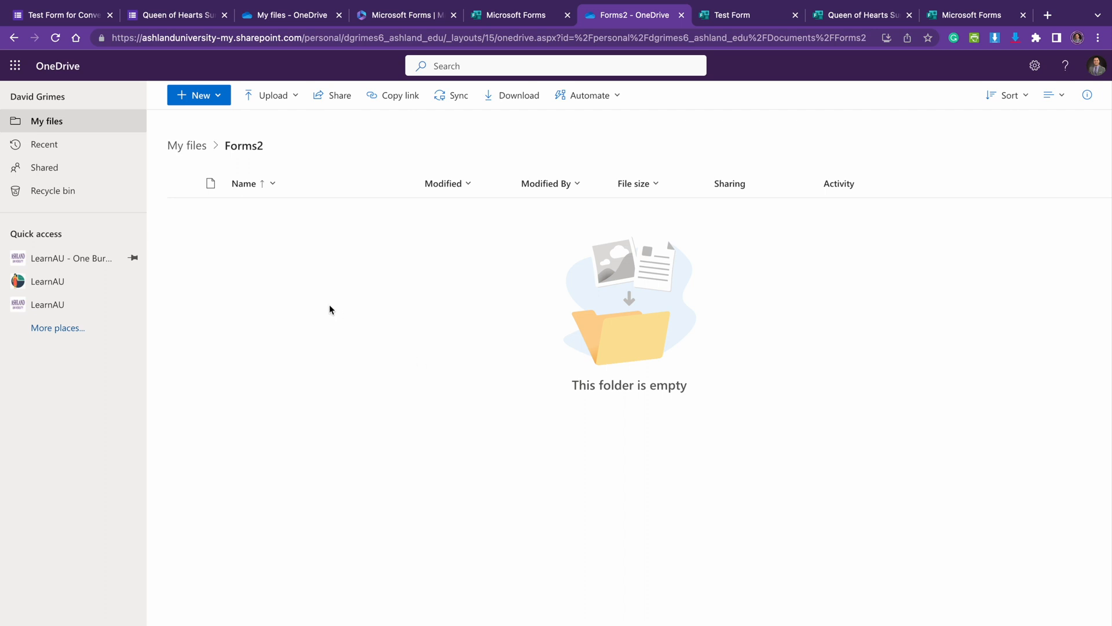
click(217, 97)
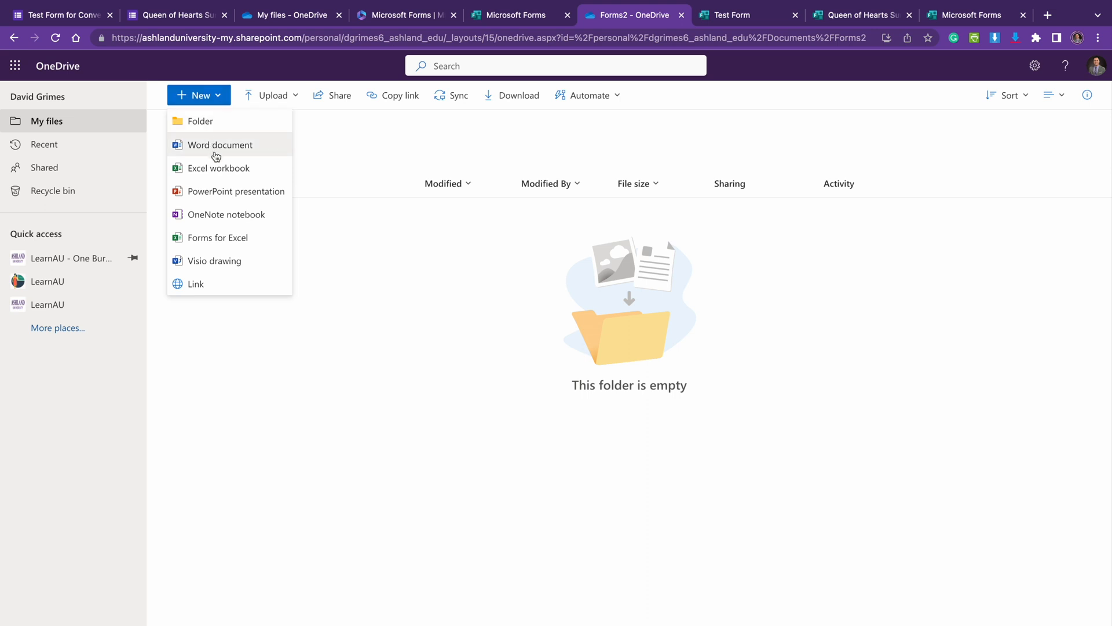
click(217, 239)
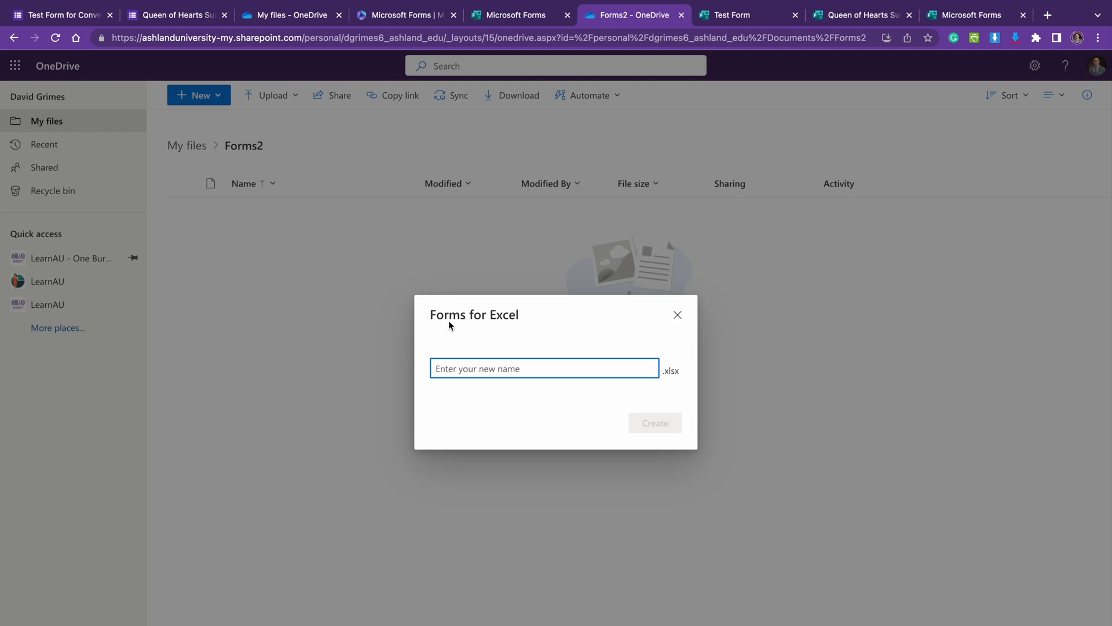
text(Mimic Google Form)
click(674, 426)
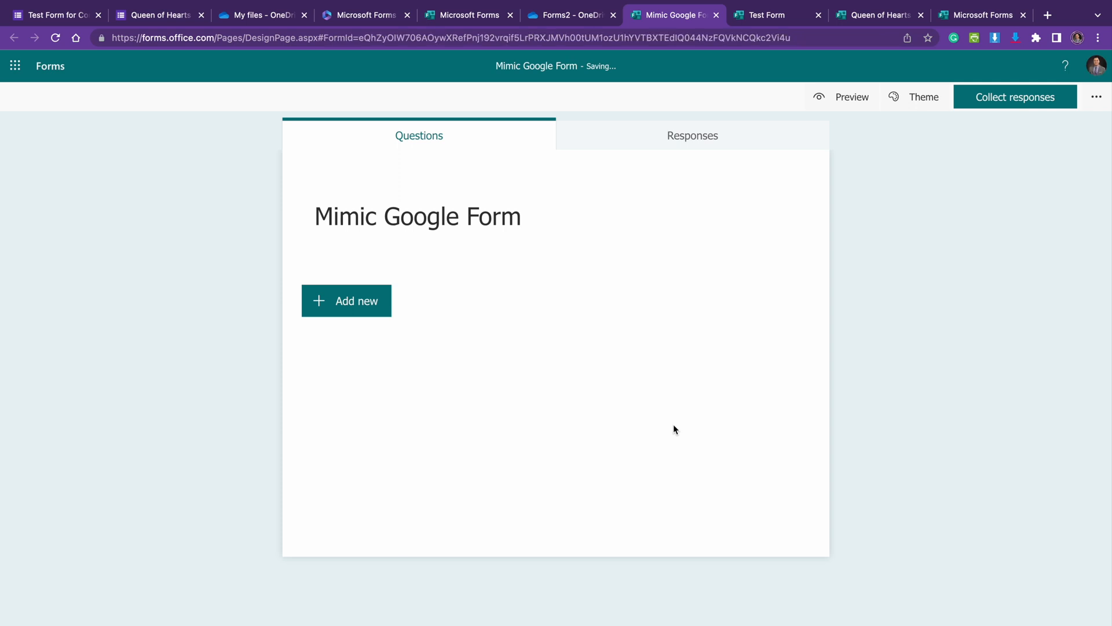
Add a choice question named "Question 1" with a third answer option to the Mimic Google Form.
click(357, 302)
click(380, 300)
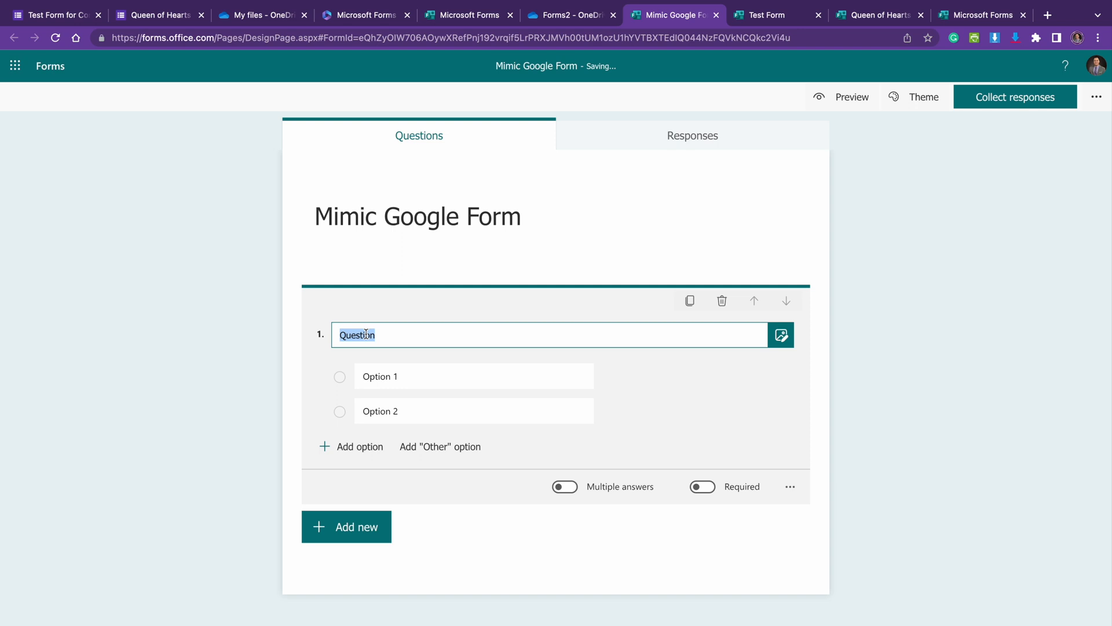
text(Questio)
click(355, 446)
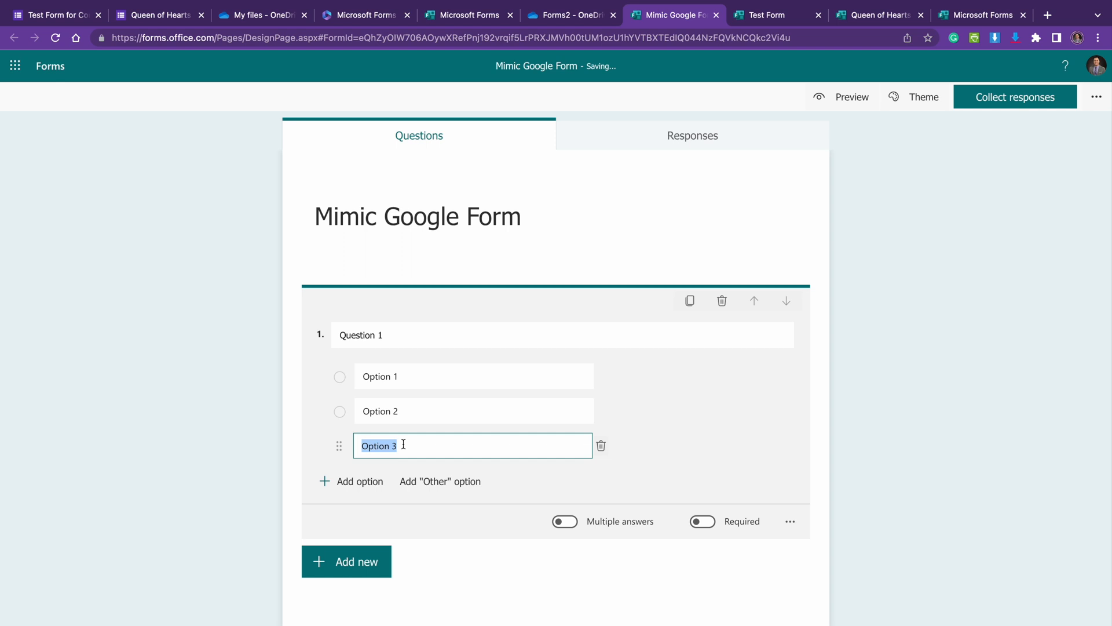
Open the form's responses in Excel and check the Forms2 folder in OneDrive for the linked workbook.
click(702, 141)
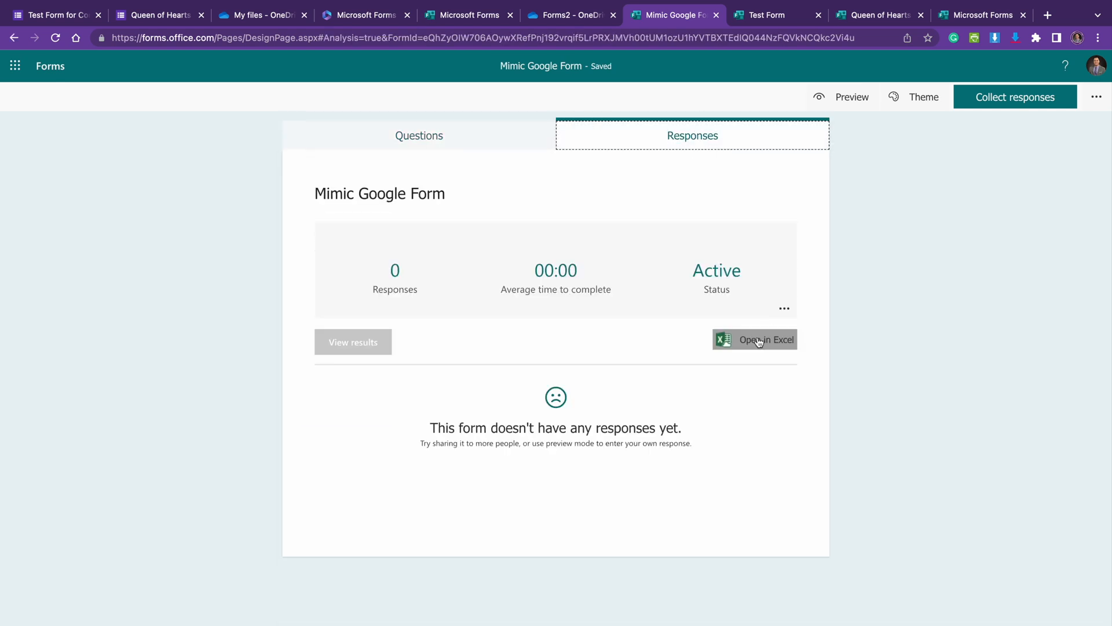
click(766, 339)
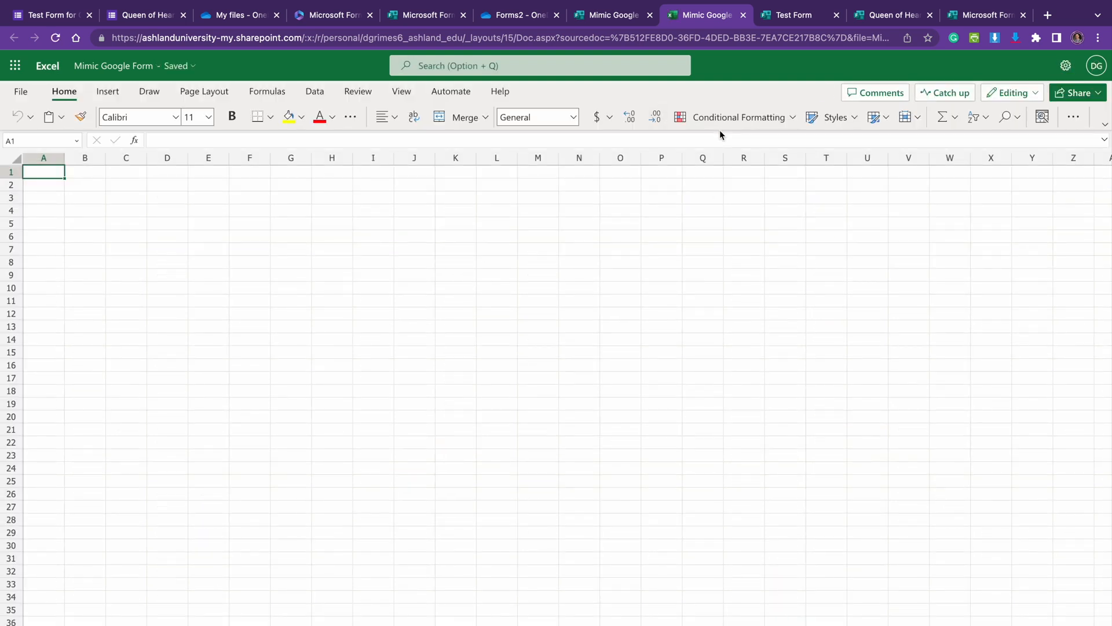
click(522, 18)
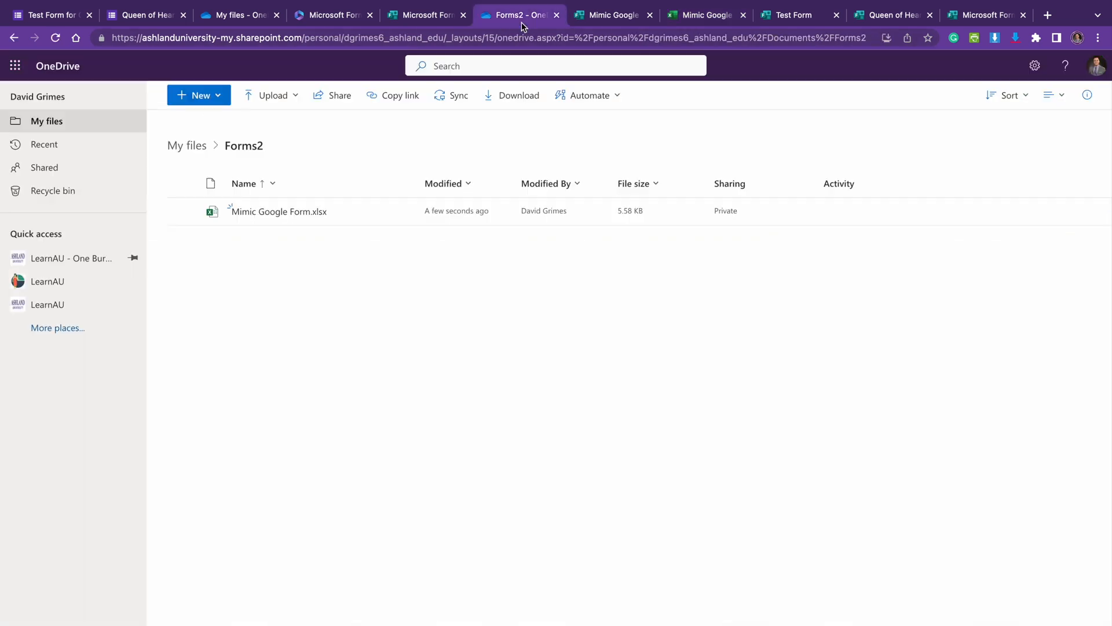
Go from the My forms page to OneDrive's Forms2 folder and display the file types that can be created there.
click(428, 15)
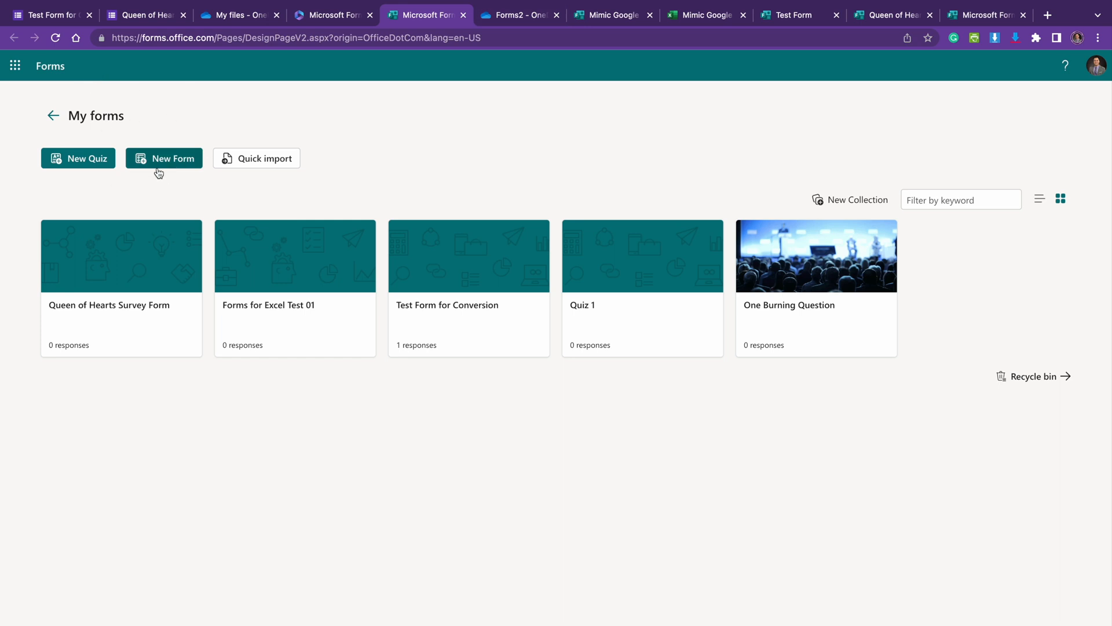
click(16, 68)
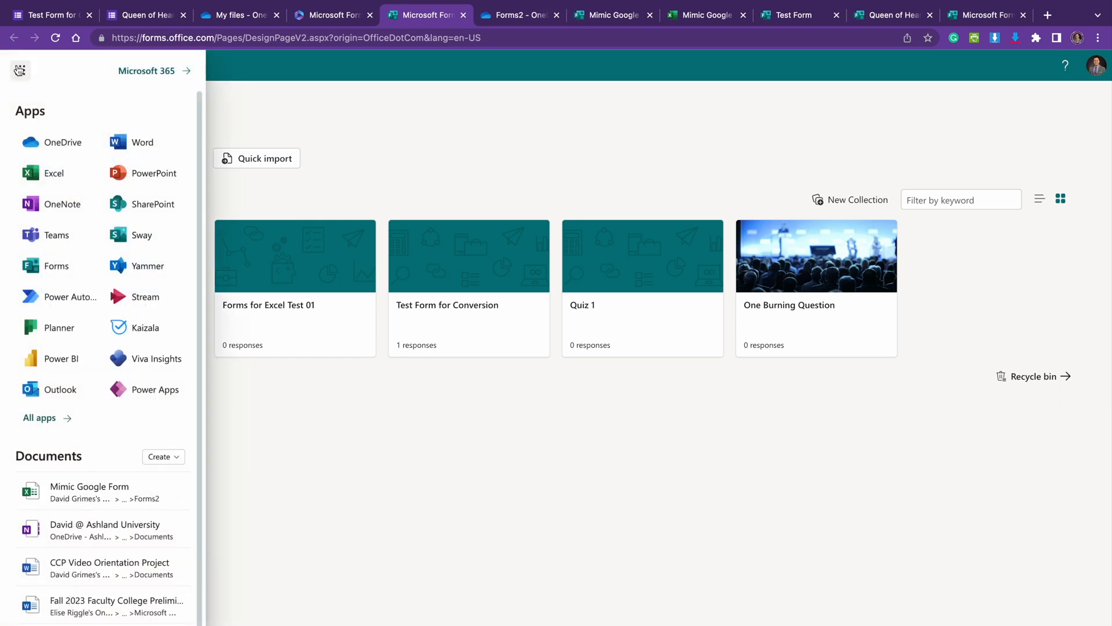
click(52, 204)
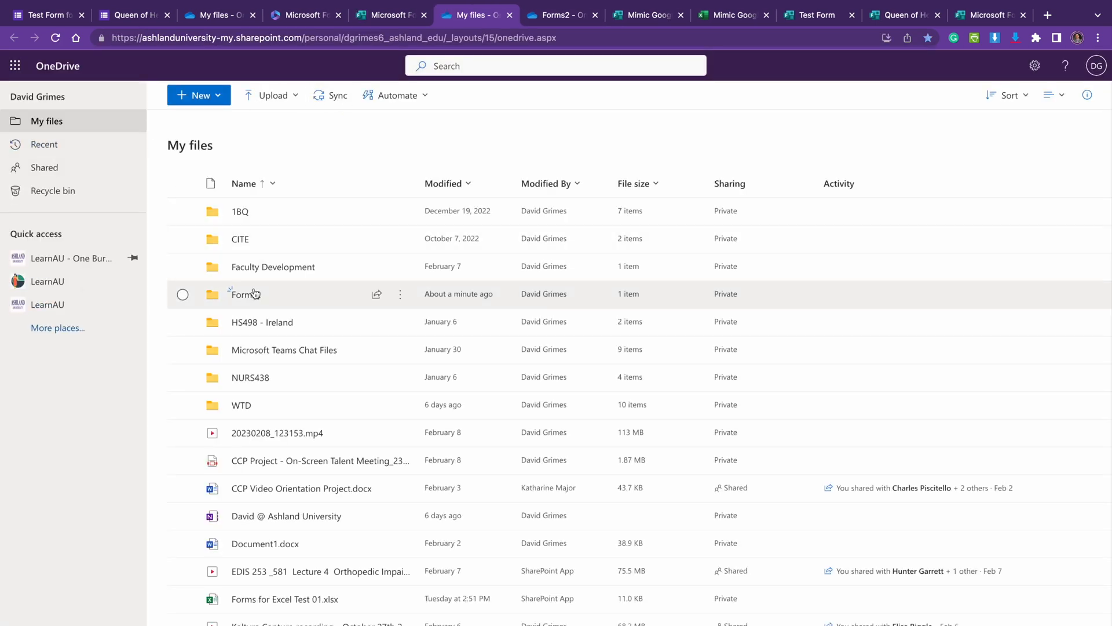
click(252, 296)
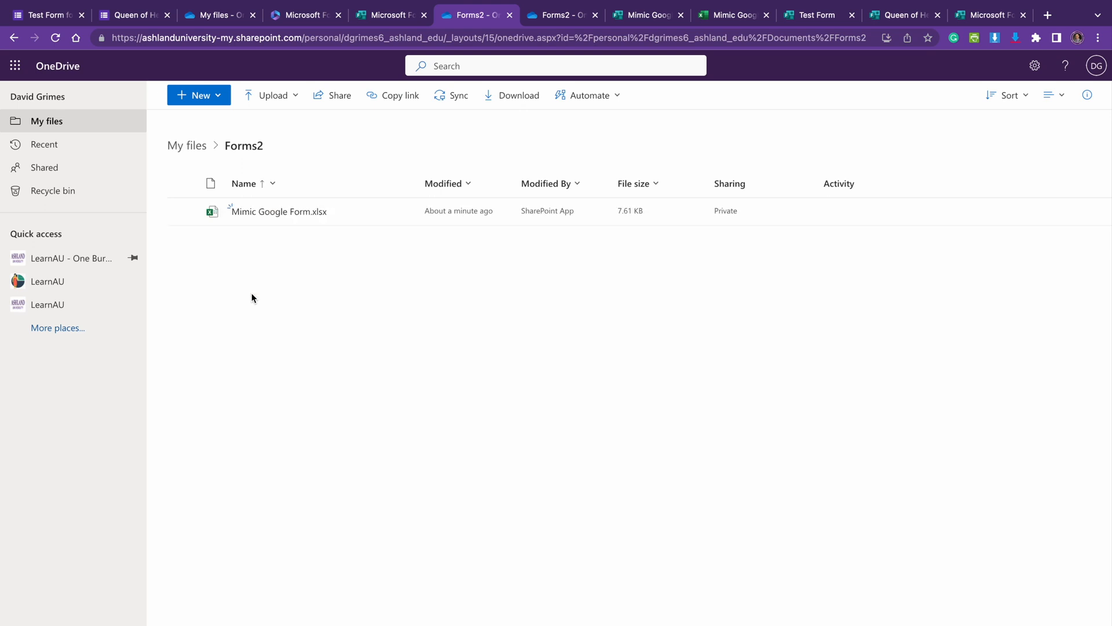
click(216, 98)
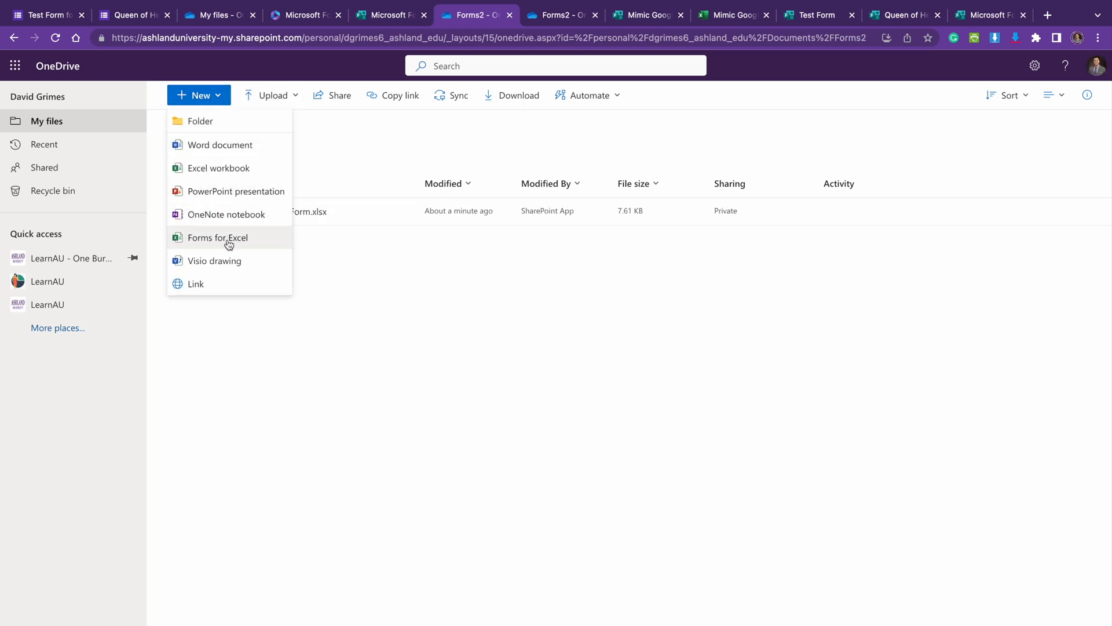